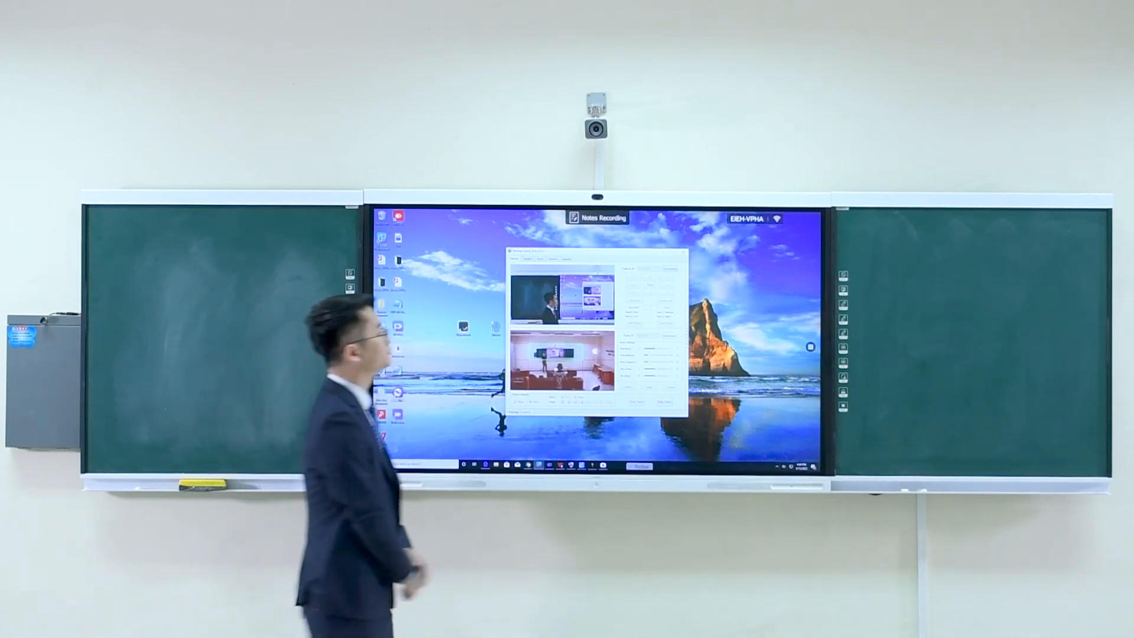
# Step: Close the camera tracking settings window to return to the board desktop
pyautogui.click(681, 255)
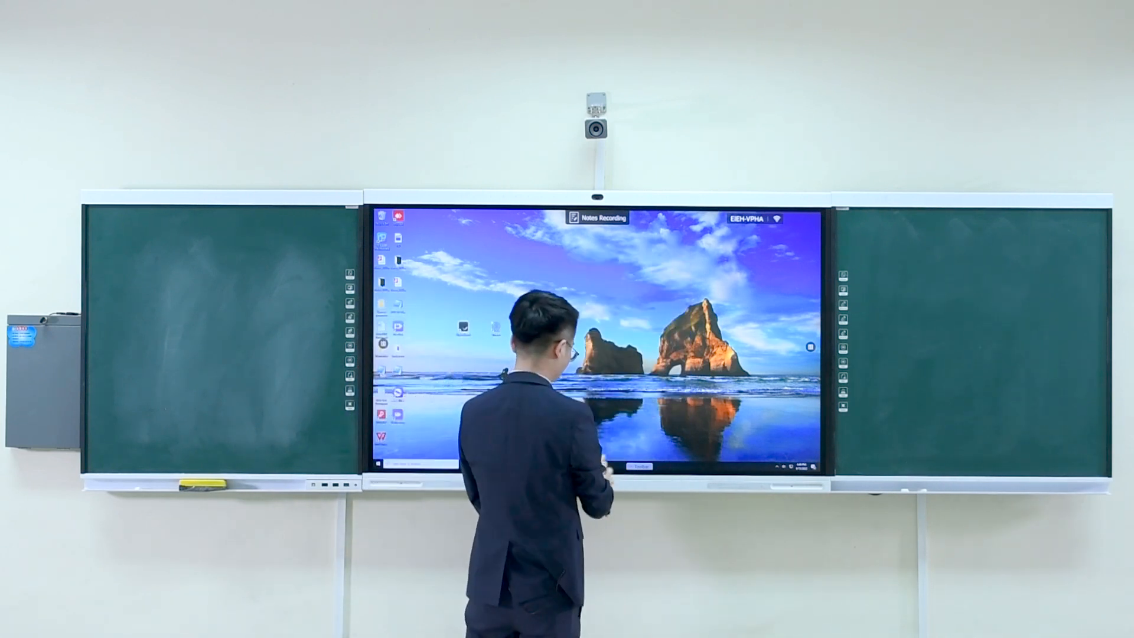
# Step: Launch NB Chemical Experiment full-screen to show its experiment library
pyautogui.click(603, 465)
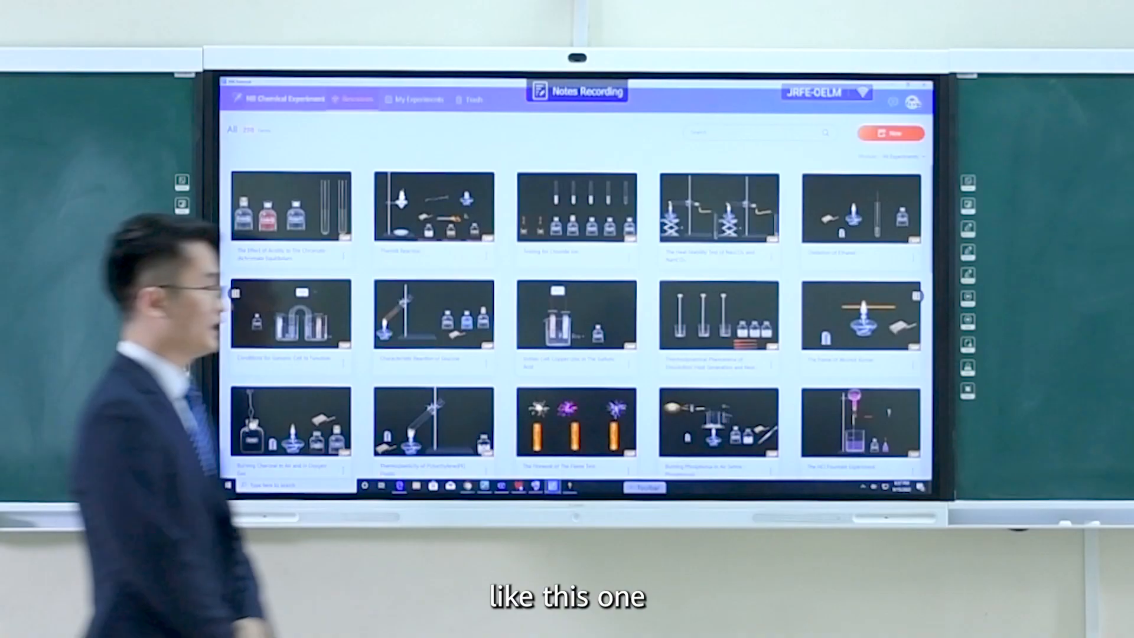
# Step: Open the alcohol lamp experiment, uncap the lamp and light it with a match
pyautogui.click(859, 314)
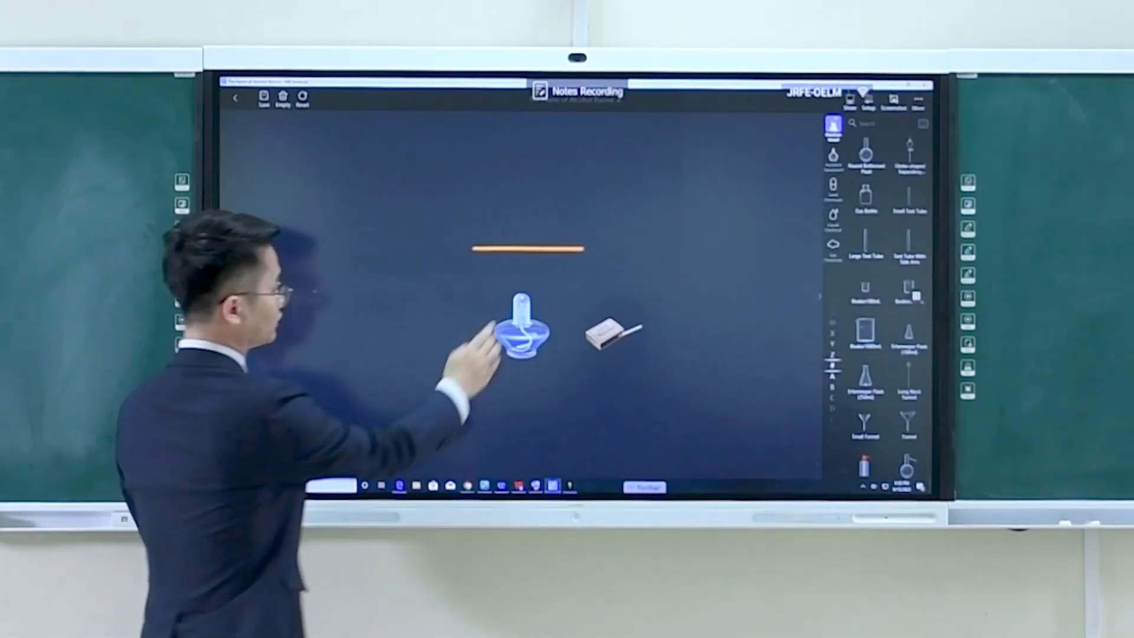
pyautogui.click(521, 308)
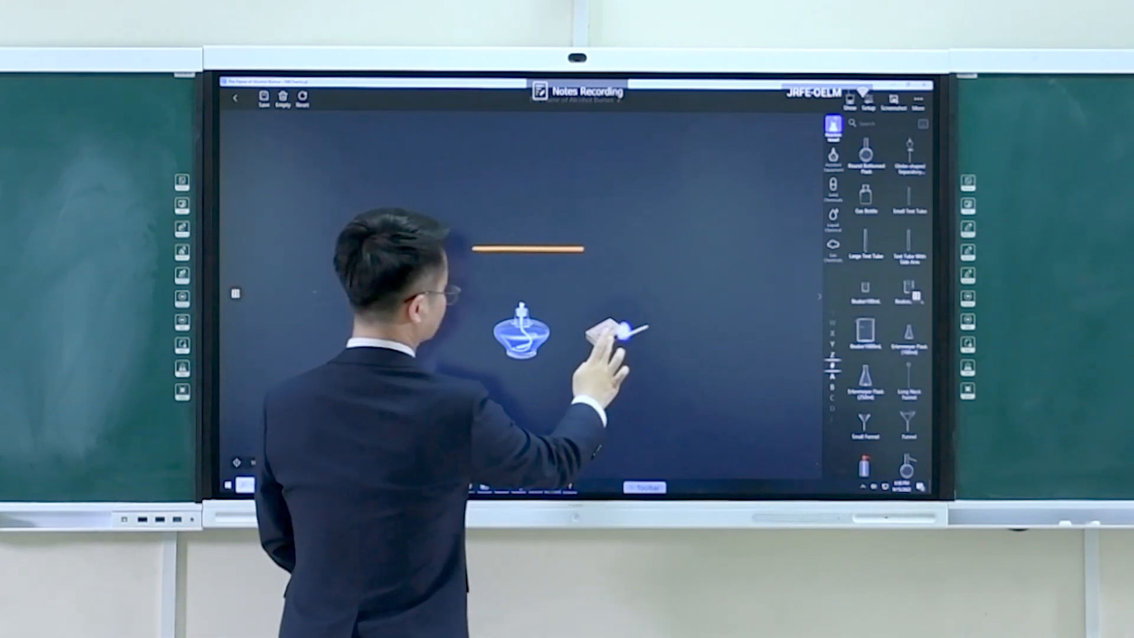
pyautogui.click(610, 333)
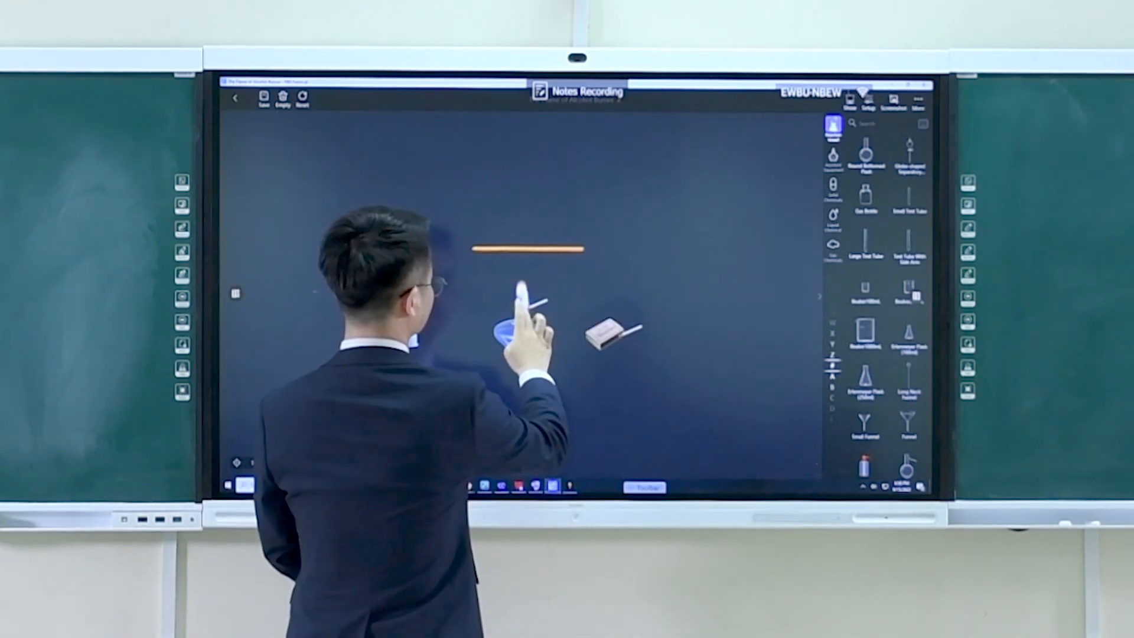
pyautogui.click(521, 315)
# Step: Lower the orange rod down into the alcohol lamp flame
pyautogui.moveTo(408, 333); pyautogui.dragTo(713, 287)
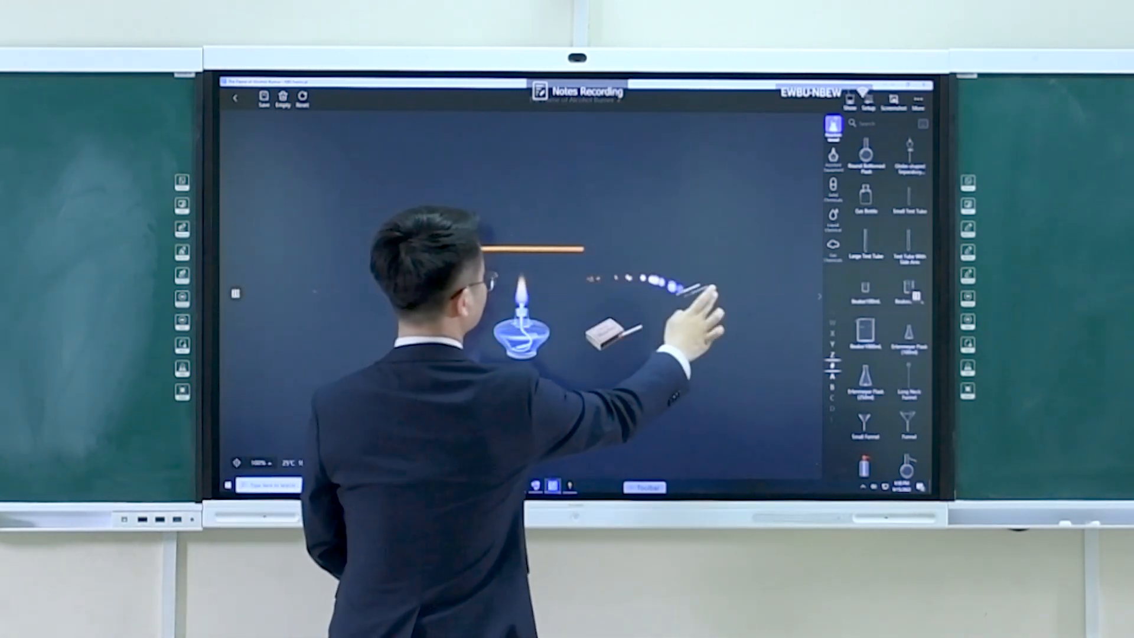
pyautogui.moveTo(528, 250); pyautogui.dragTo(527, 282)
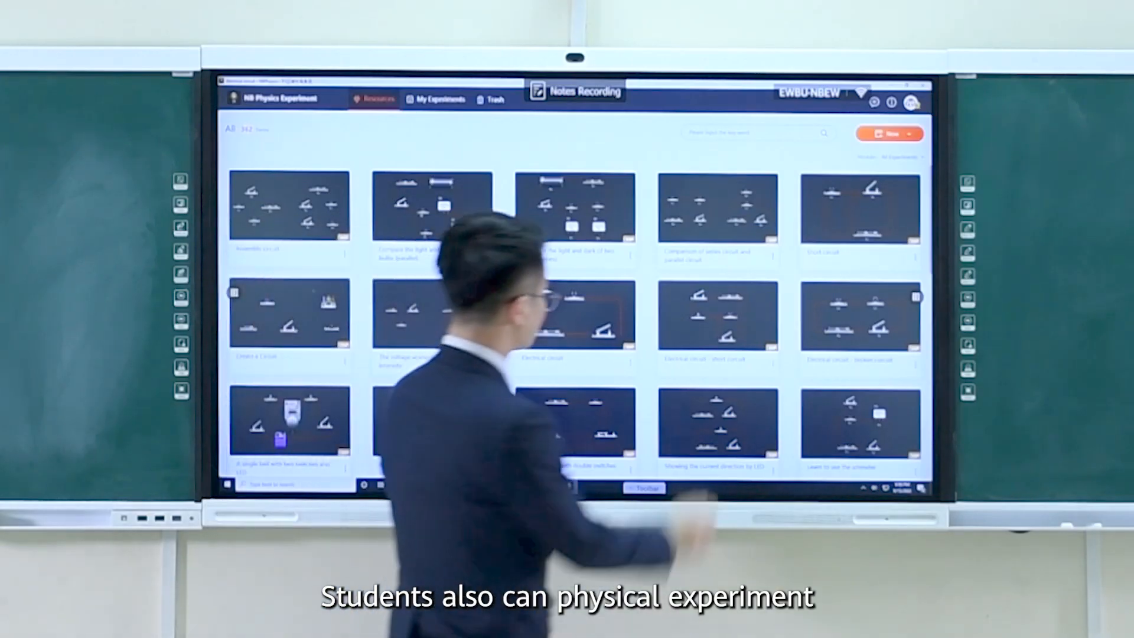
# Step: Open the Electrical circuit experiment and close switch S1 so bulb L1 lights
pyautogui.click(575, 315)
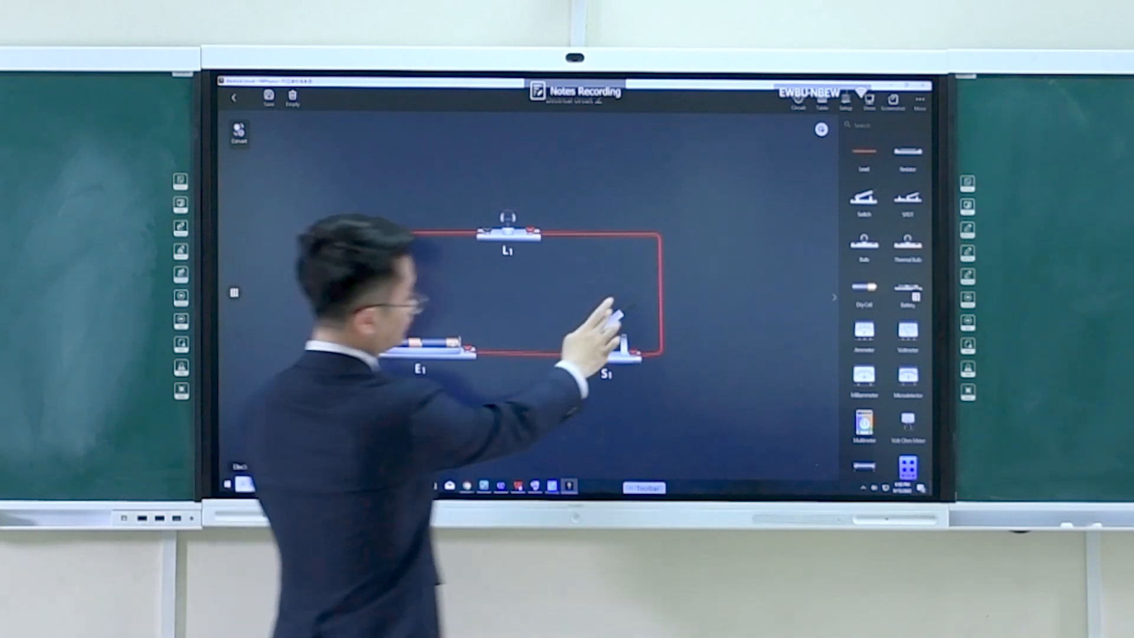
pyautogui.click(620, 341)
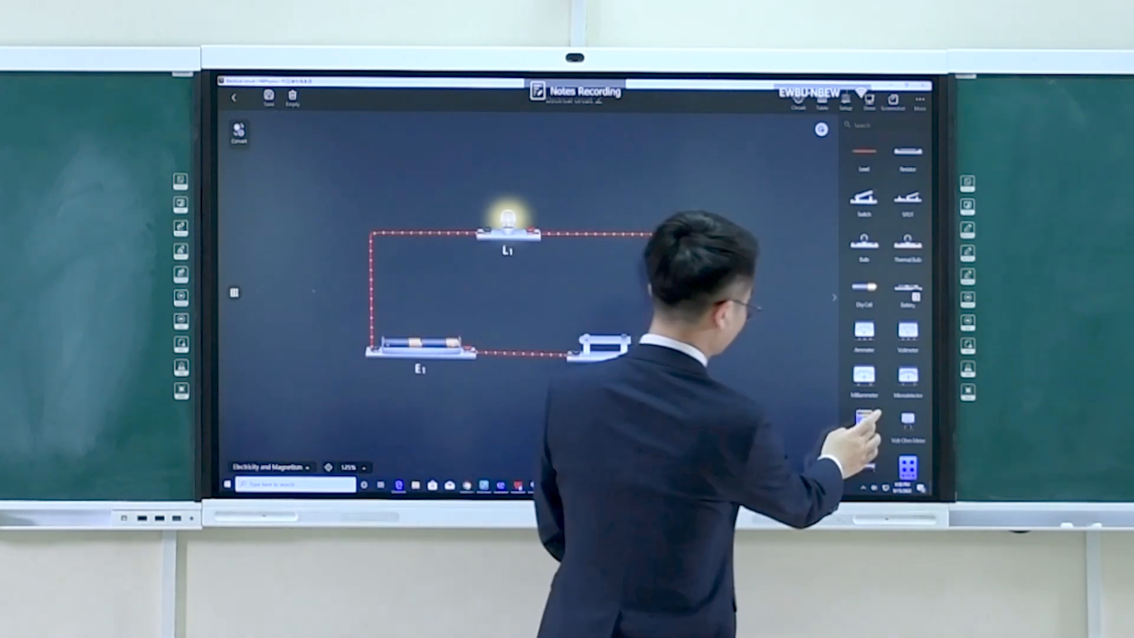
# Step: Add a multimeter and connect its leads across bulb L1, reading 3.00
pyautogui.moveTo(864, 416); pyautogui.dragTo(589, 160)
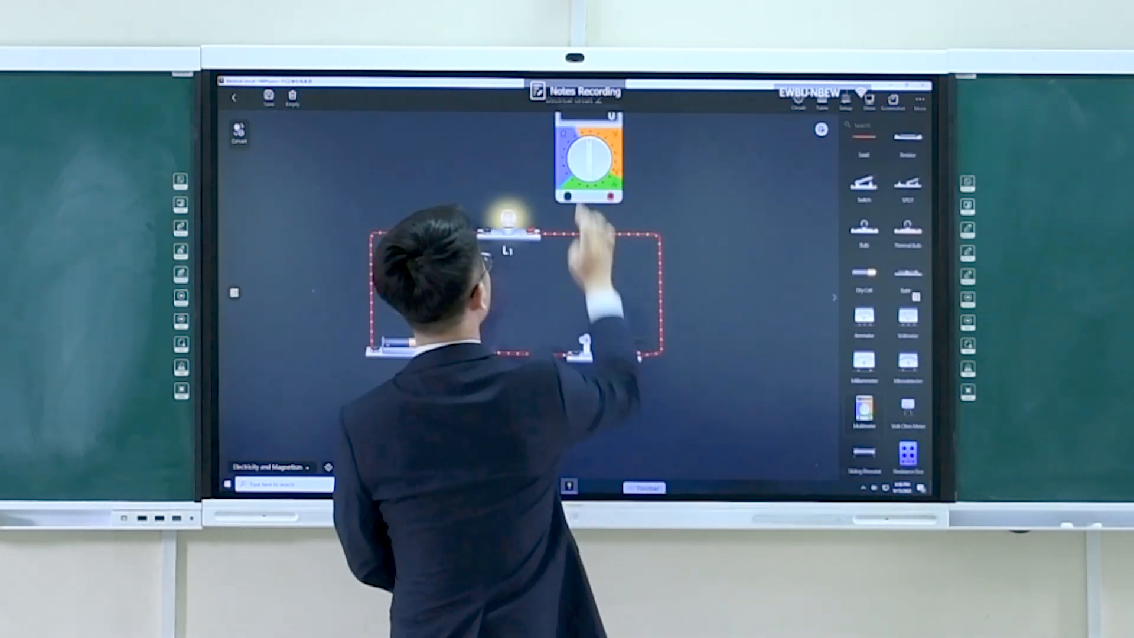
pyautogui.scroll(-3, 567, 292)
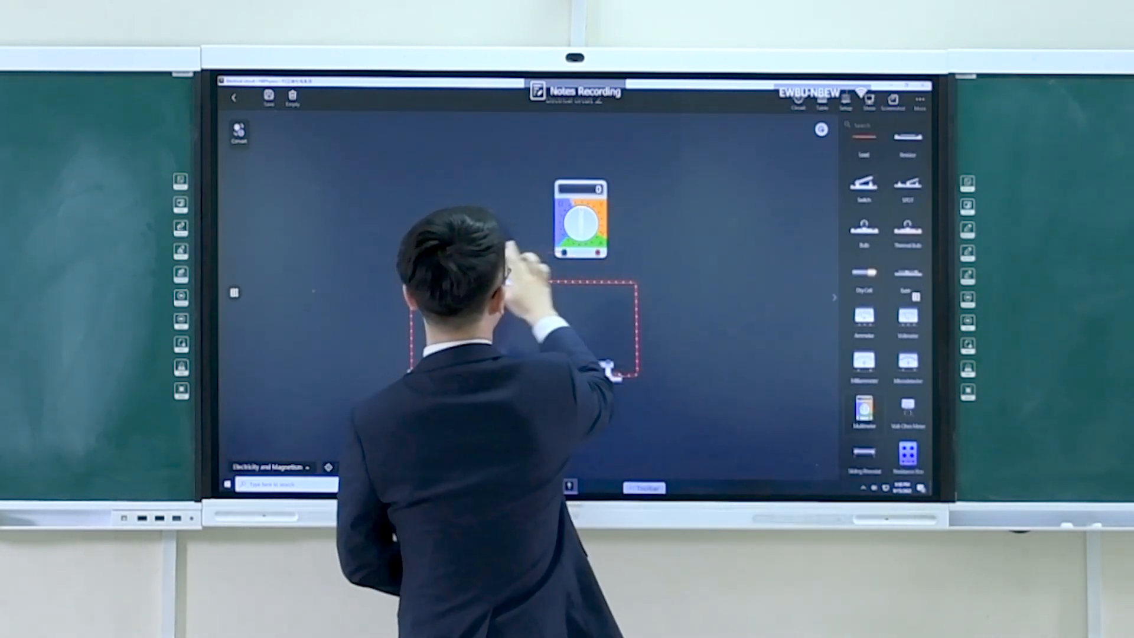
pyautogui.moveTo(567, 255); pyautogui.dragTo(518, 281)
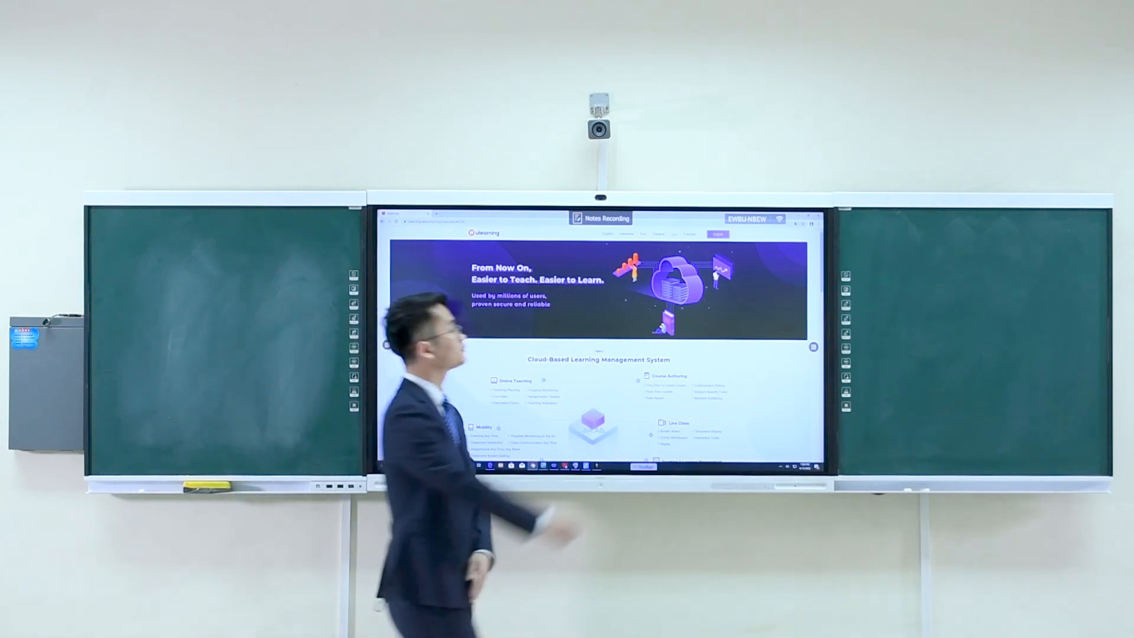
# Step: Sign in to ULearning from the homepage to reach the teacher course list
pyautogui.click(718, 234)
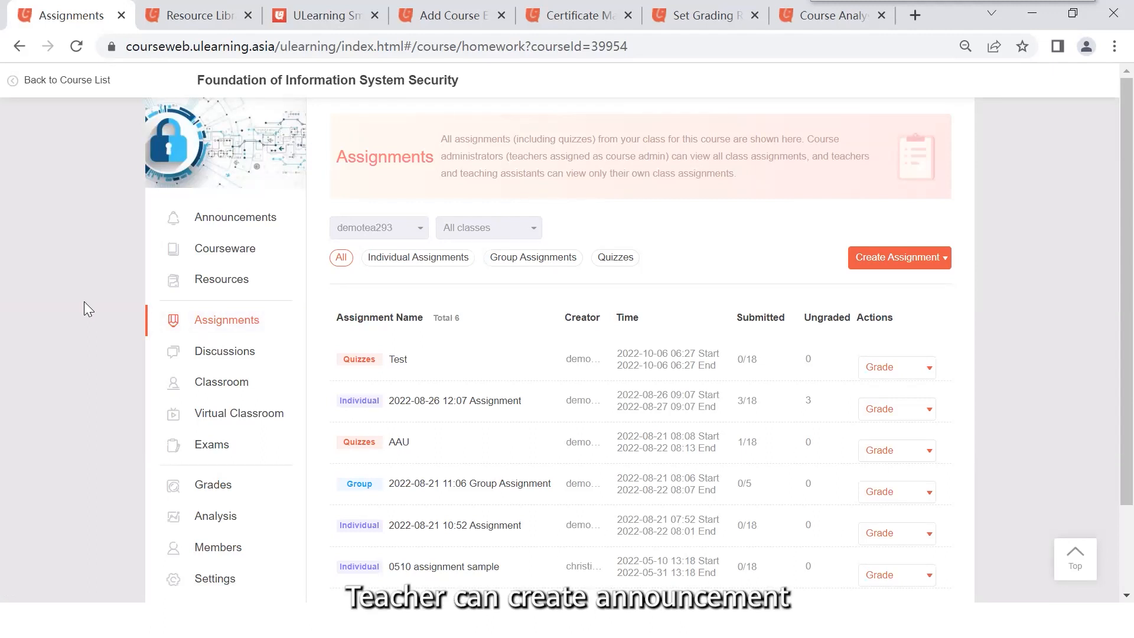
# Step: Review the course announcements, courseware with Unit 1 expanded, and resources
pyautogui.click(202, 221)
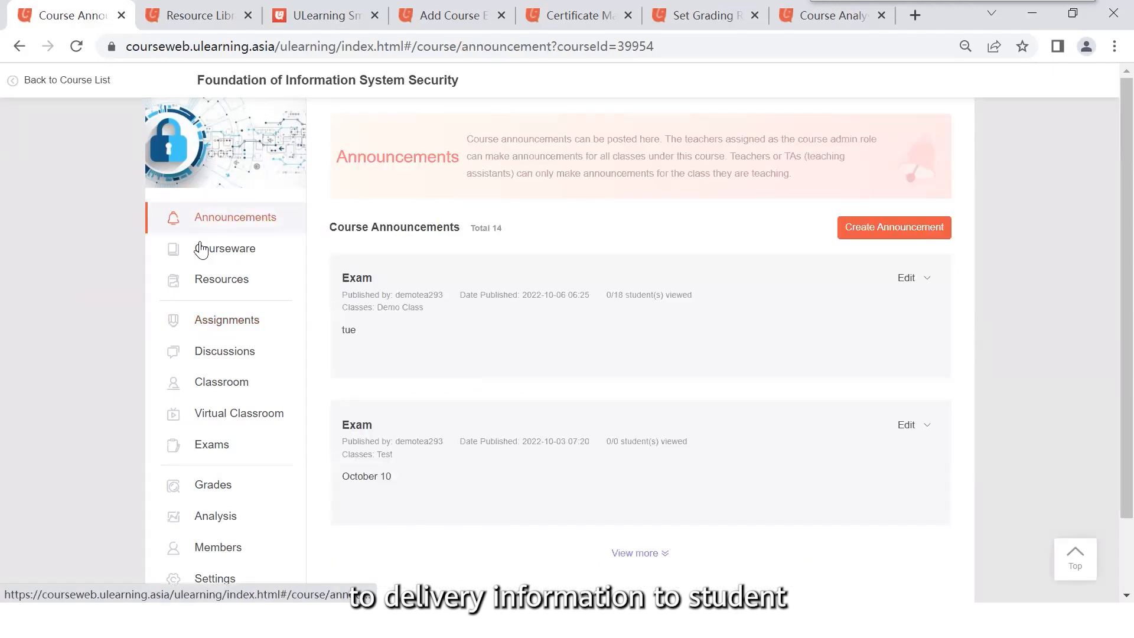
pyautogui.click(201, 253)
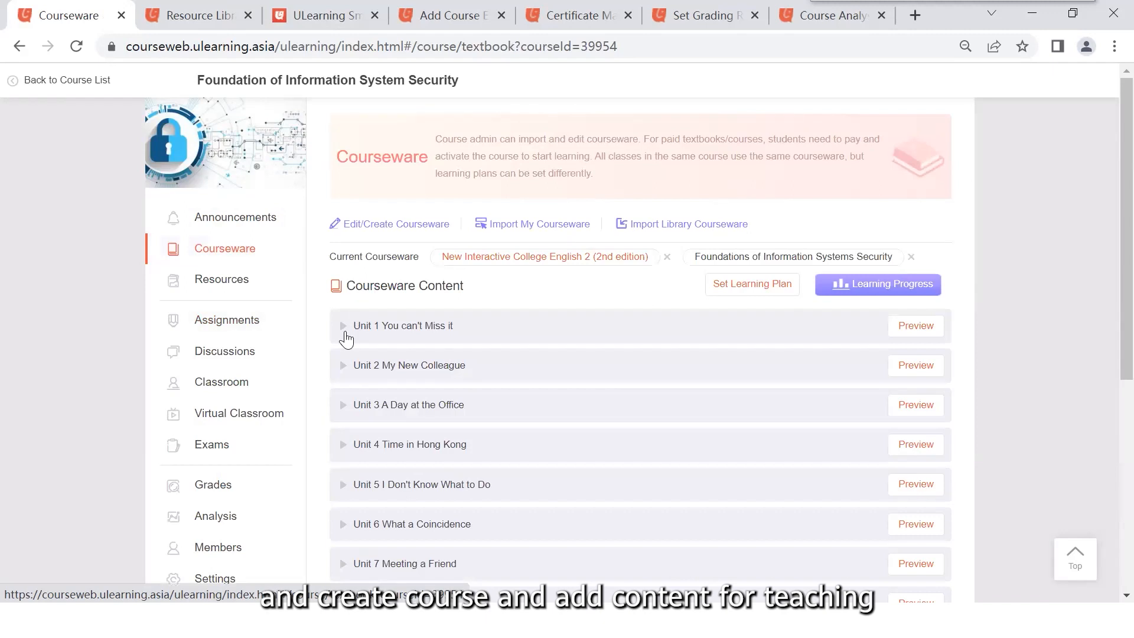
pyautogui.click(344, 326)
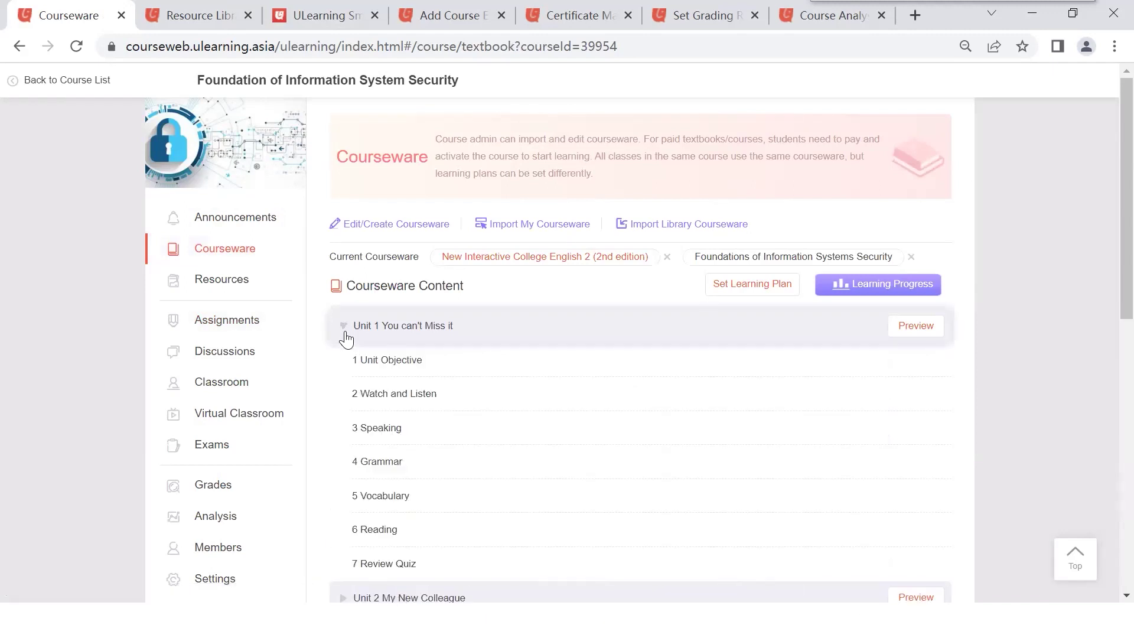
pyautogui.click(205, 288)
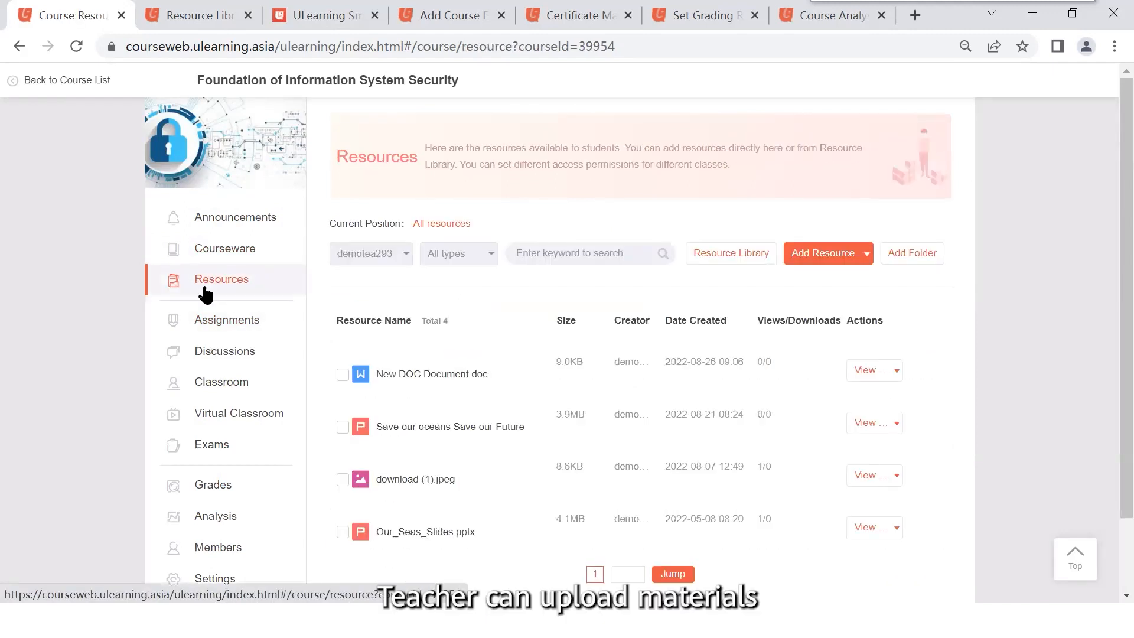
# Step: View the personal resource library, return to course resources, then go to assignments
pyautogui.click(202, 7)
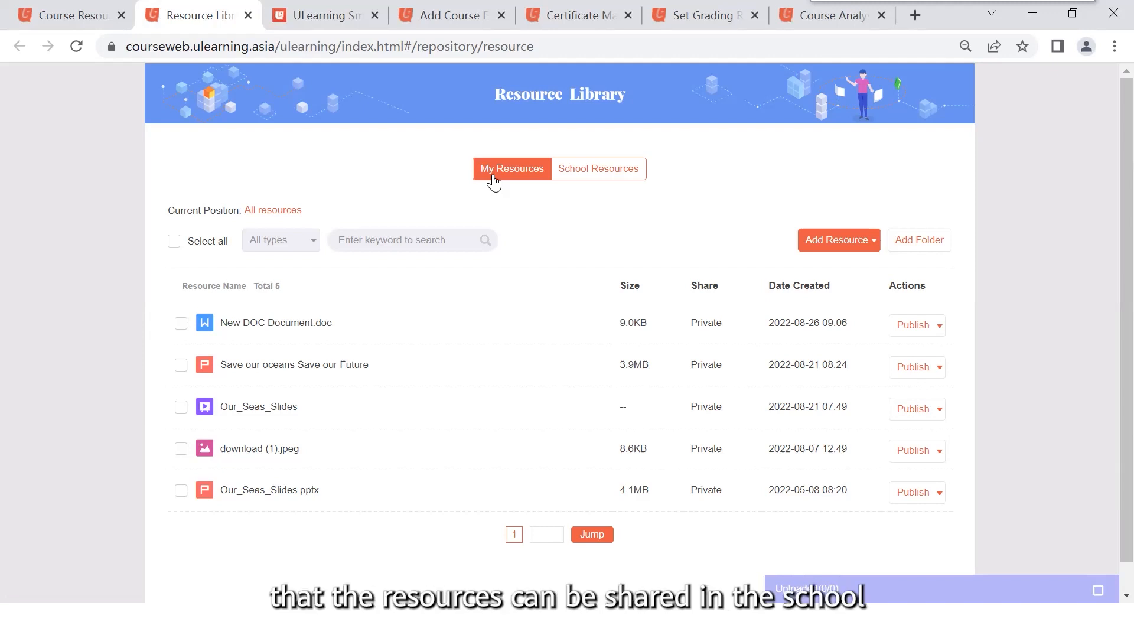
pyautogui.click(71, 16)
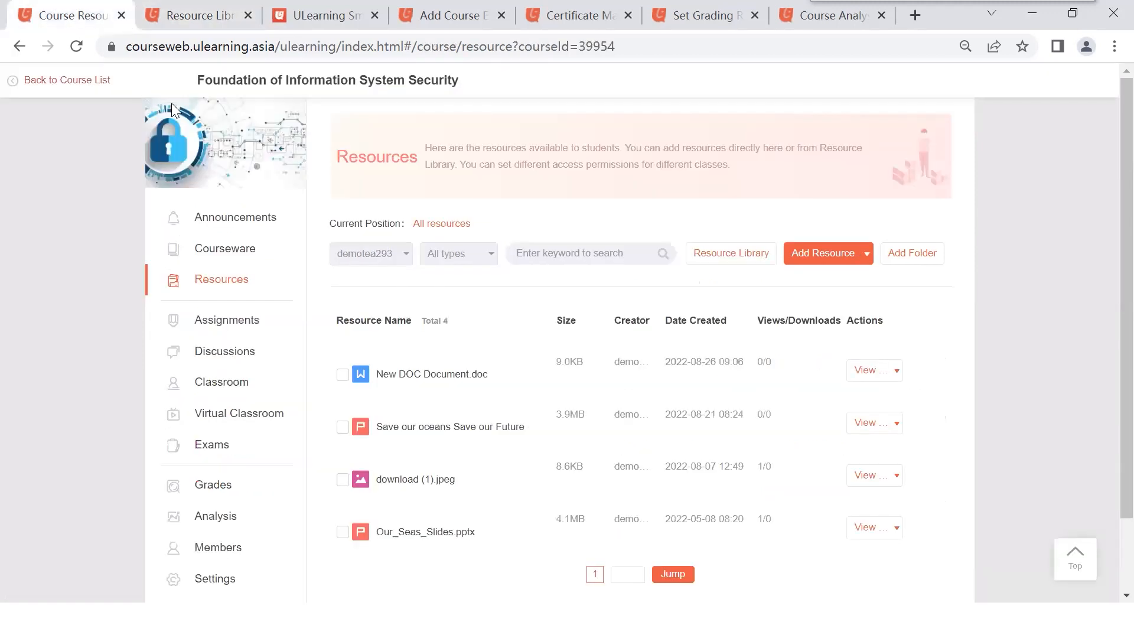
pyautogui.click(219, 329)
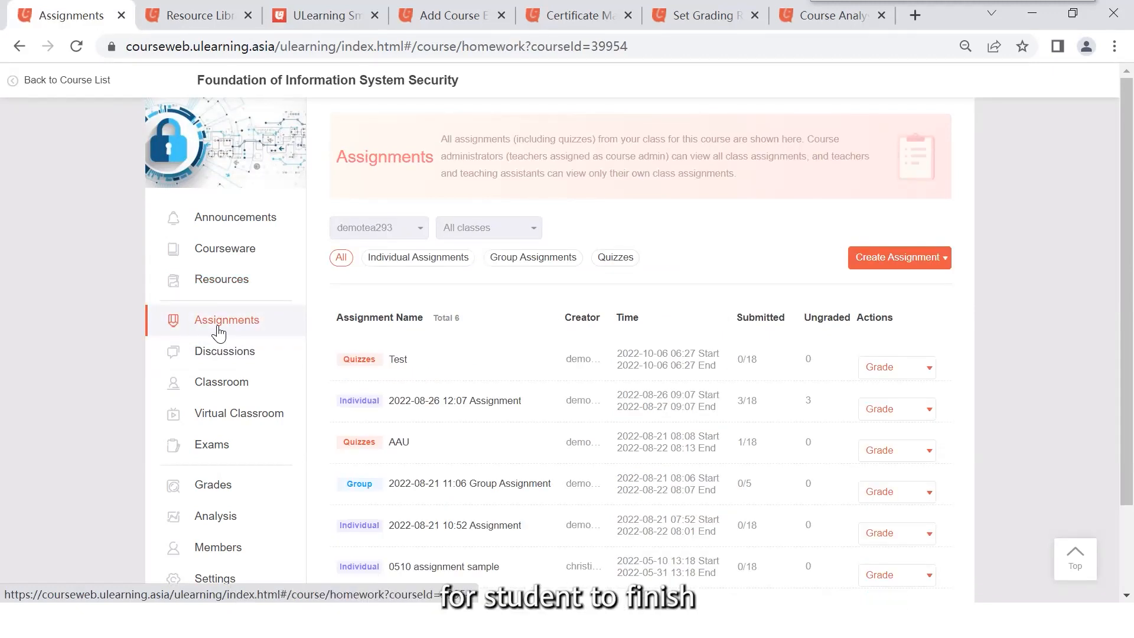
# Step: Browse discussions and classroom records, then enter the live smart classroom session
pyautogui.click(219, 353)
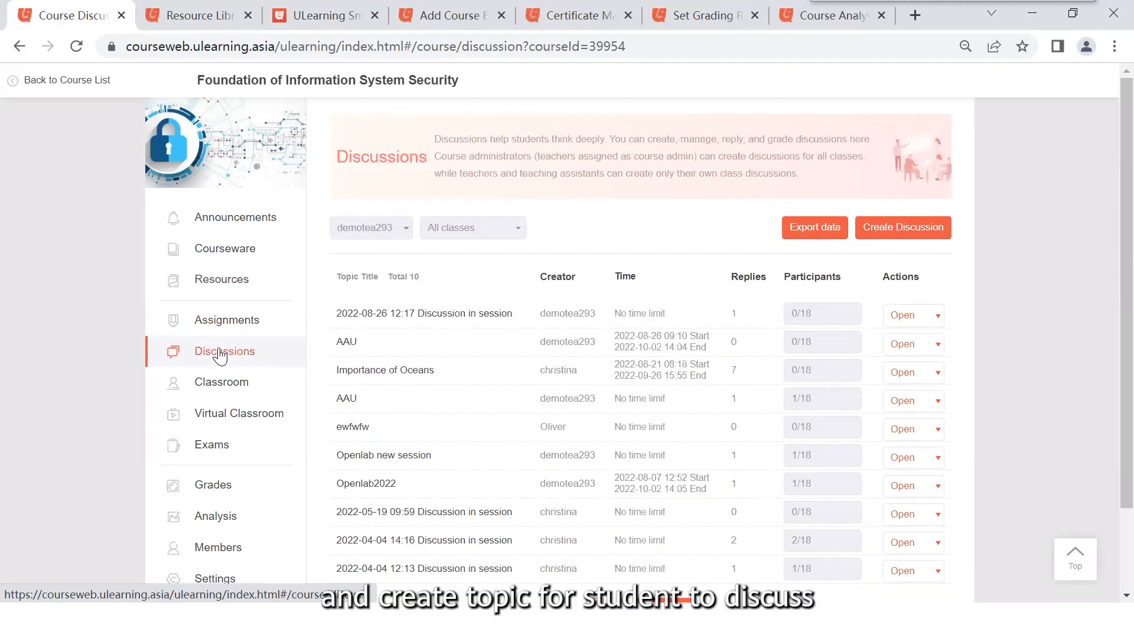
pyautogui.click(226, 384)
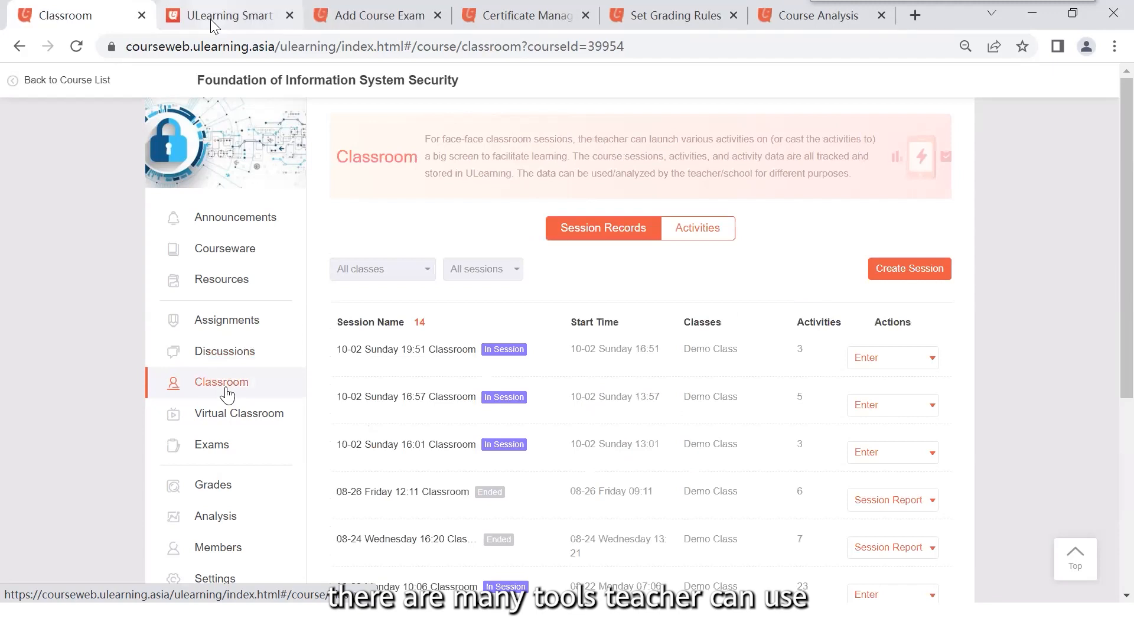
pyautogui.click(217, 15)
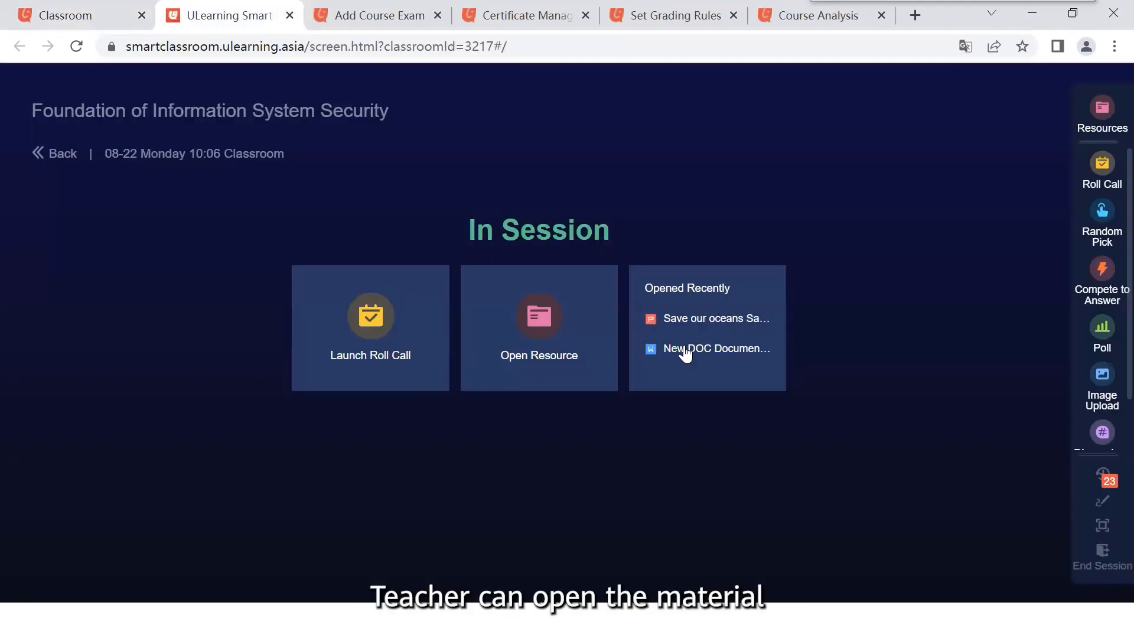
# Step: Show the session's opened-resource history and the full list of four classroom resources
pyautogui.click(1102, 108)
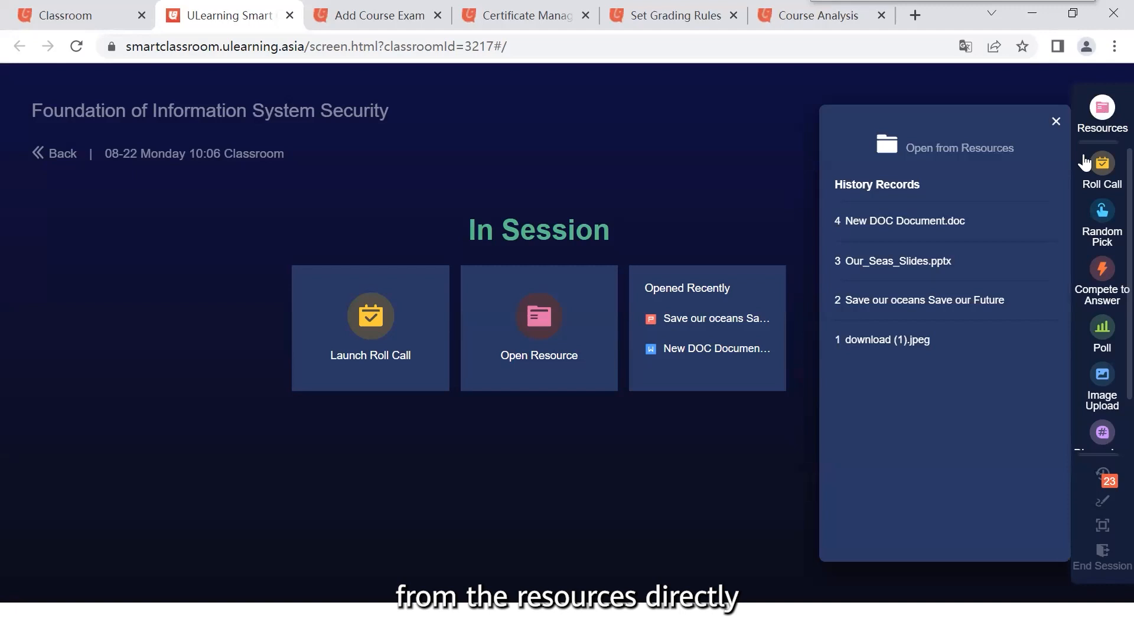
pyautogui.click(960, 148)
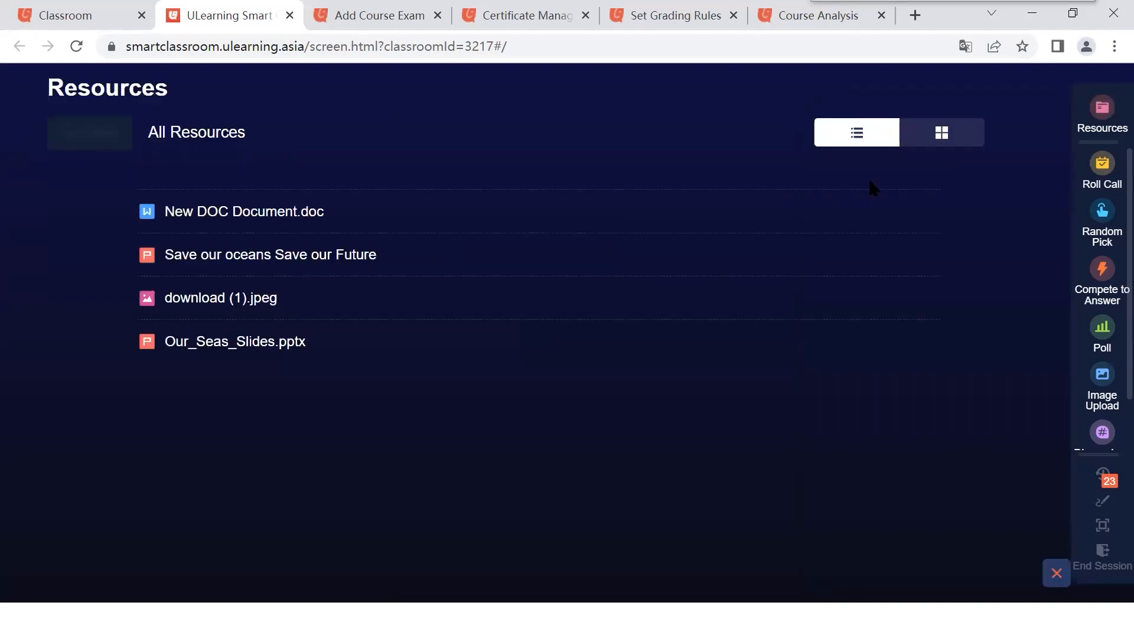
# Step: Start a new roll call sign-in and try the random pick activity
pyautogui.click(1102, 166)
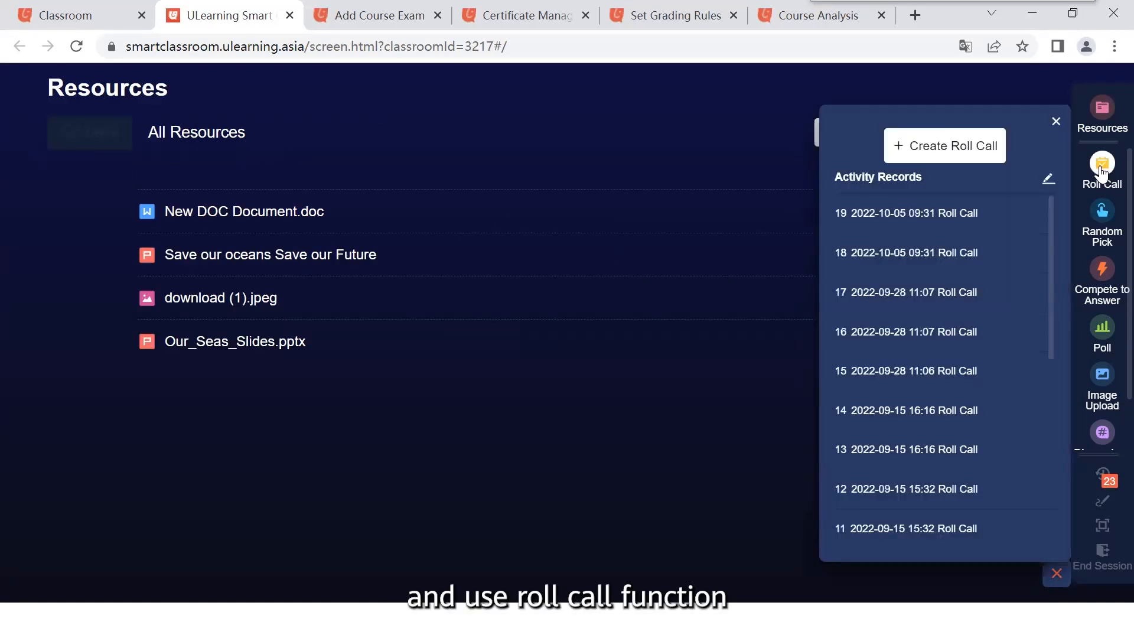
pyautogui.click(970, 152)
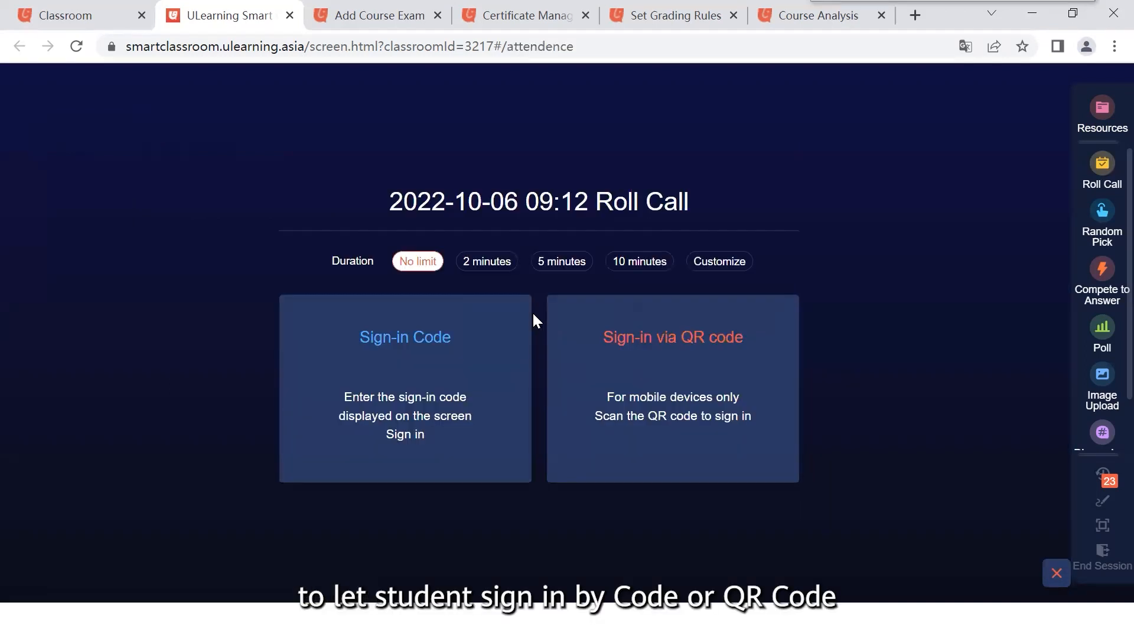
pyautogui.click(1102, 217)
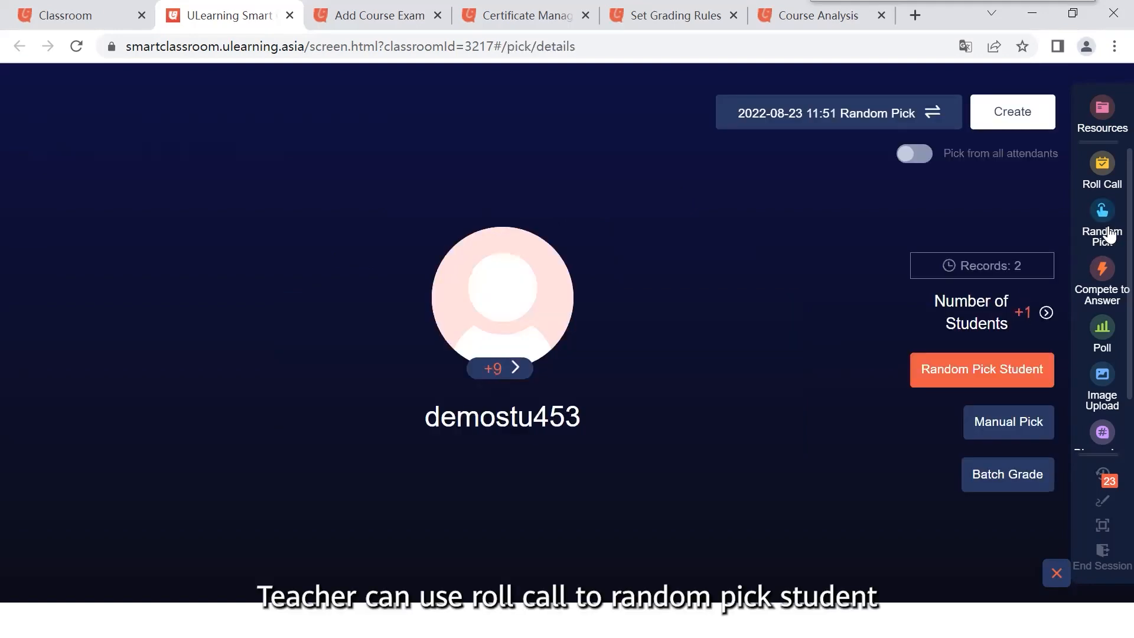
# Step: Create a compete-to-answer question with 3 participants
pyautogui.click(1102, 269)
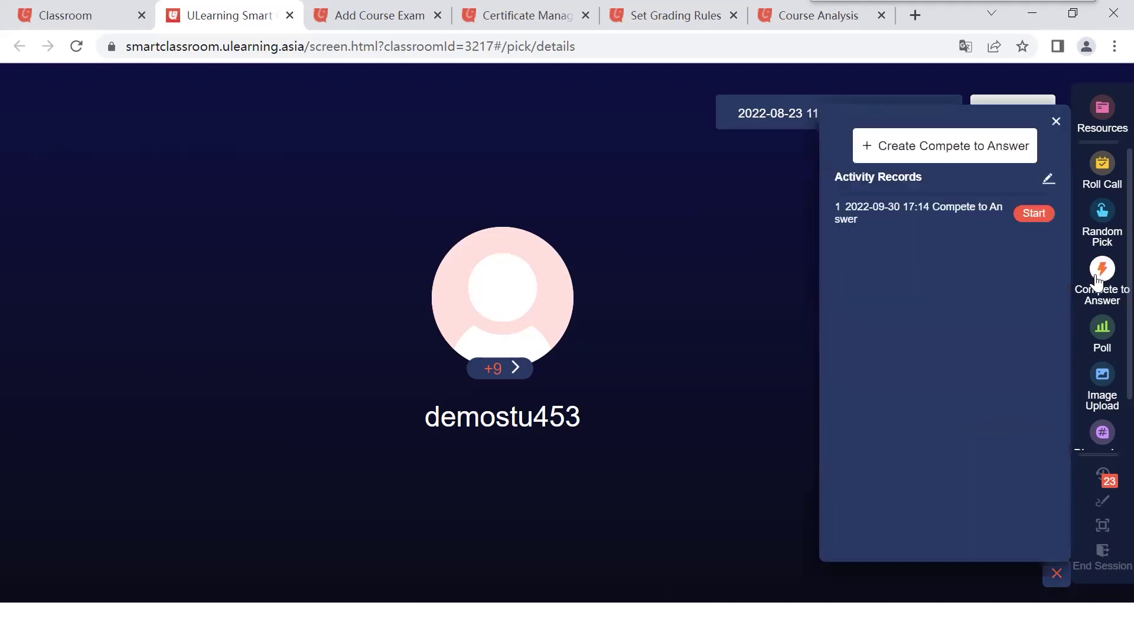
pyautogui.click(944, 145)
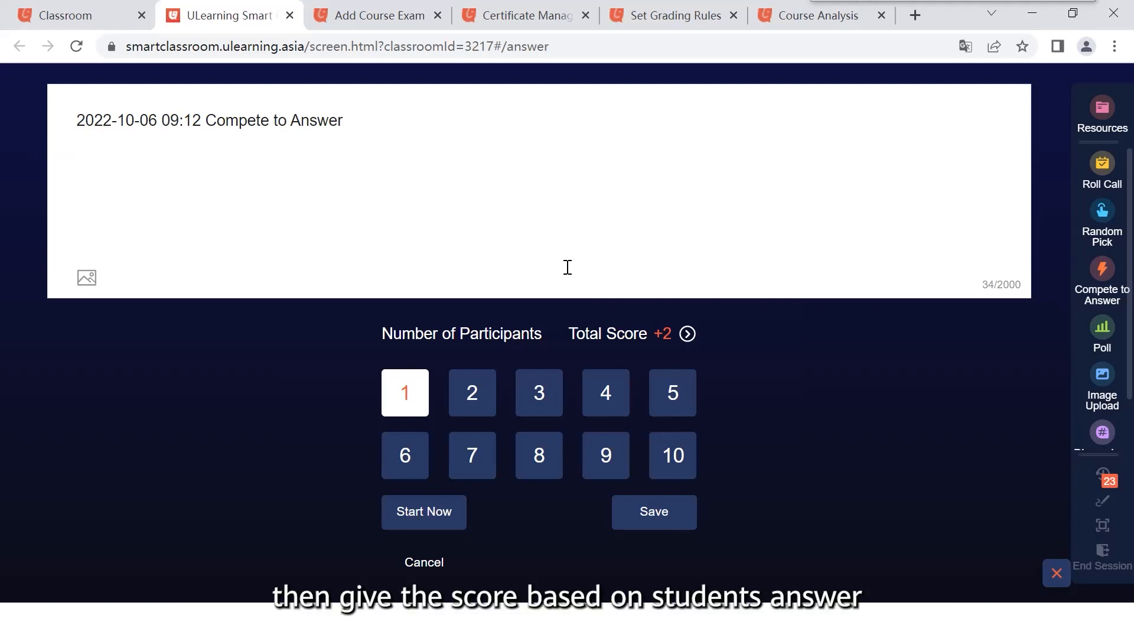
pyautogui.click(547, 399)
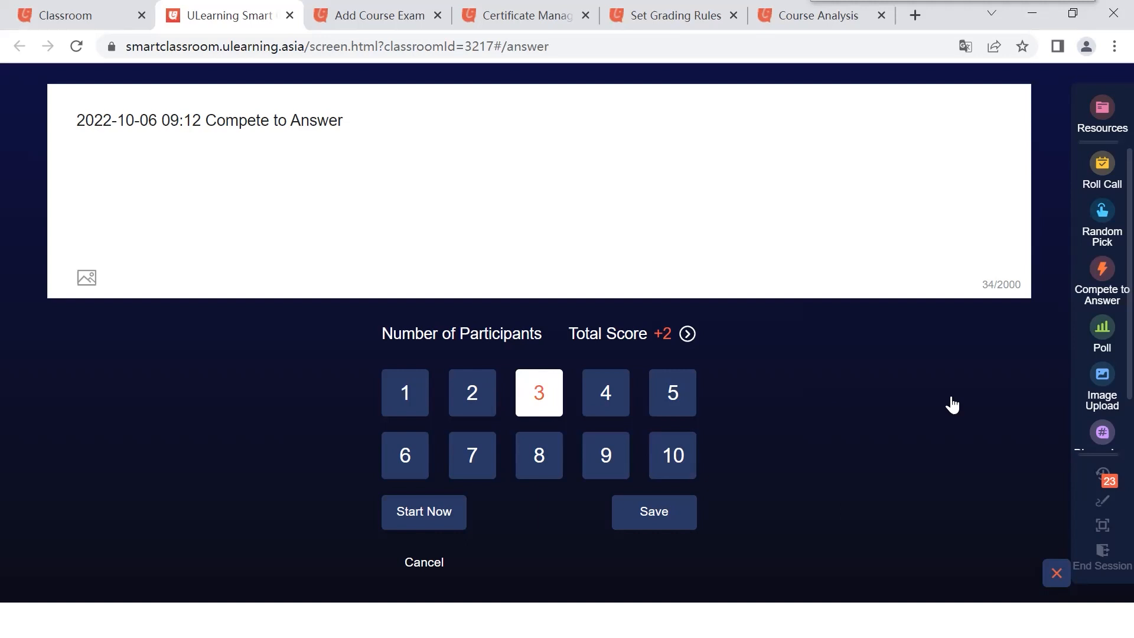
# Step: Begin creating a new classroom poll from the poll records
pyautogui.click(1102, 328)
pyautogui.click(944, 146)
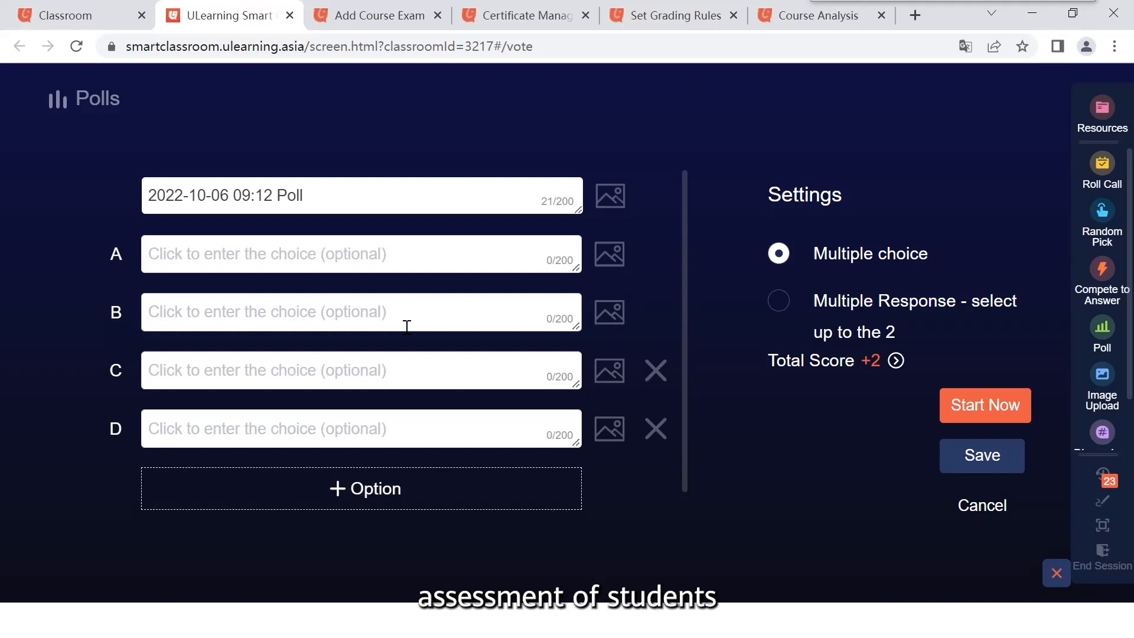
# Step: Return to classroom records, view virtual classroom live sessions, and open the exam list
pyautogui.click(65, 14)
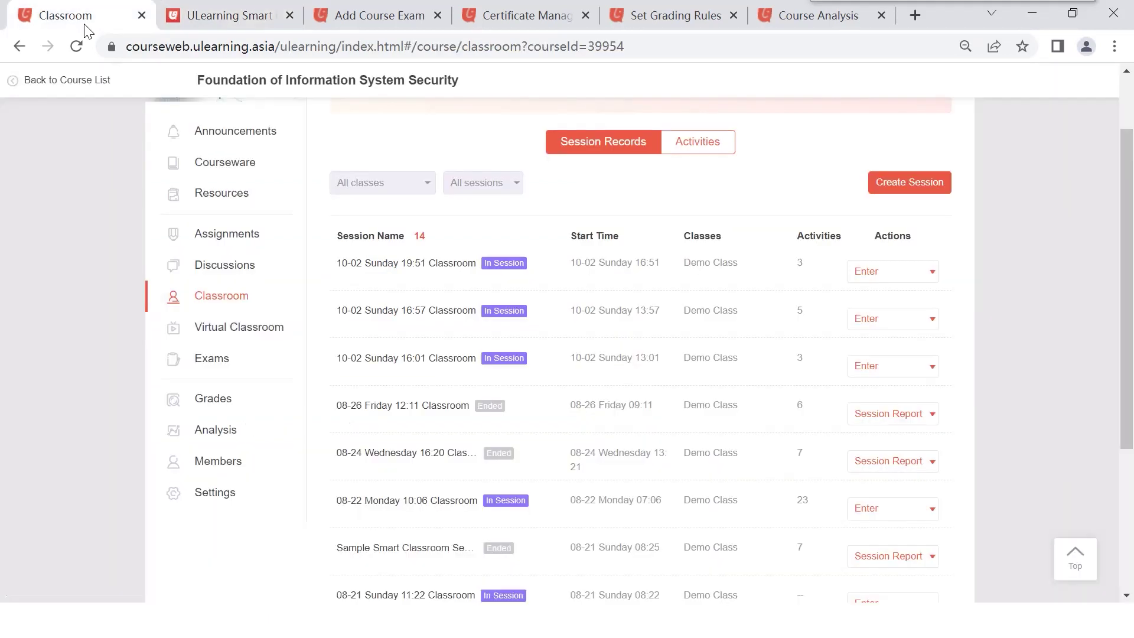
pyautogui.click(234, 326)
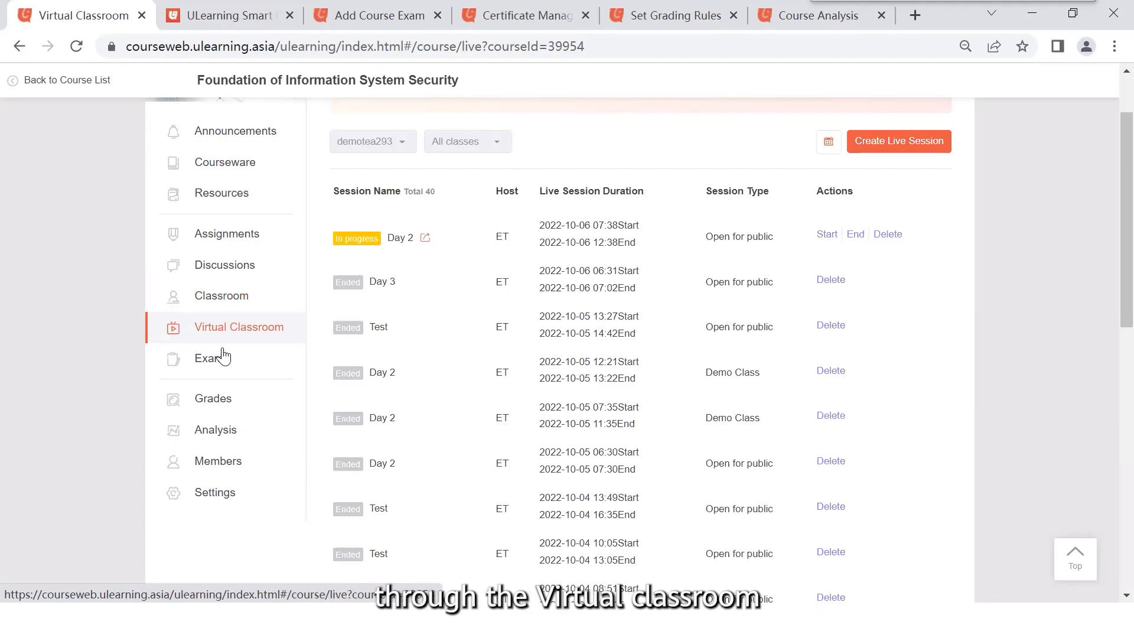
pyautogui.click(209, 361)
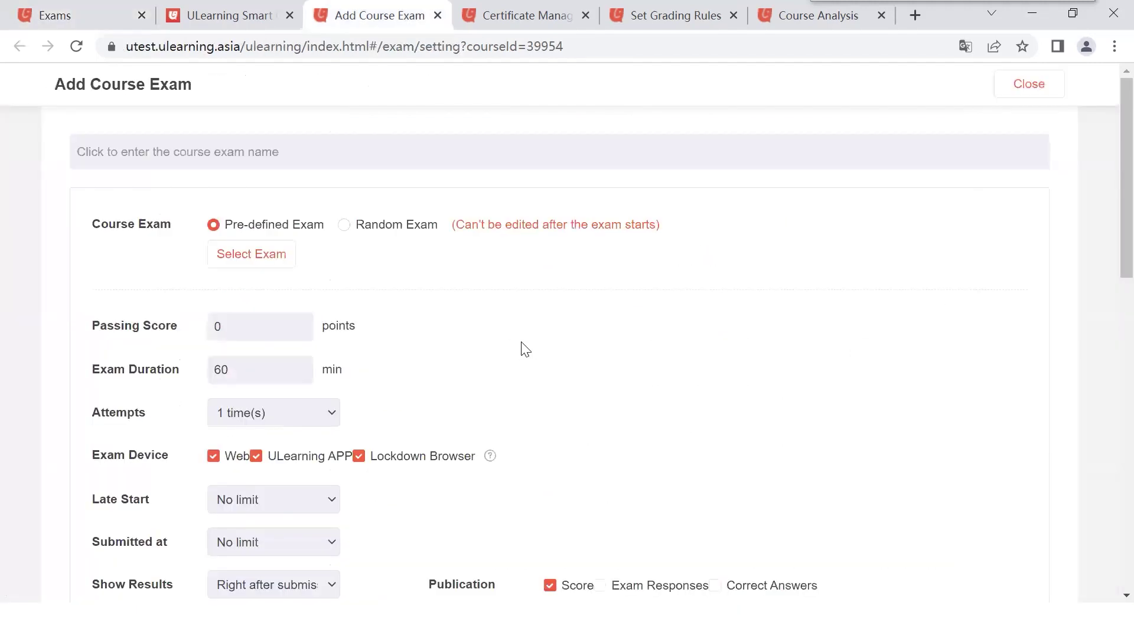
pyautogui.scroll(-2, 515, 338)
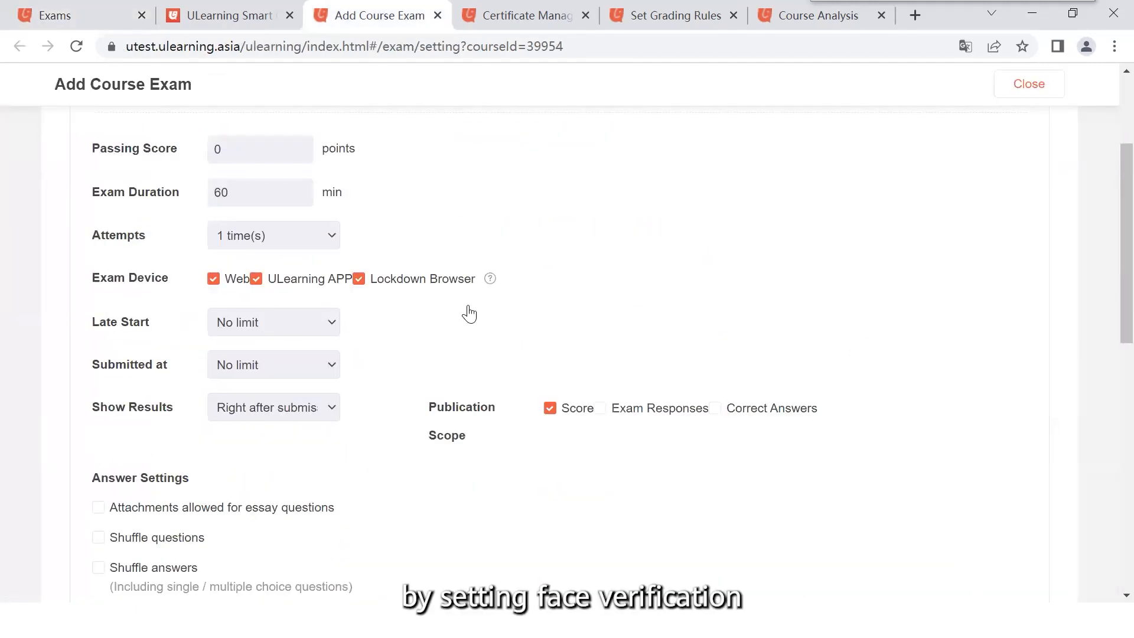
pyautogui.scroll(-5, 484, 326)
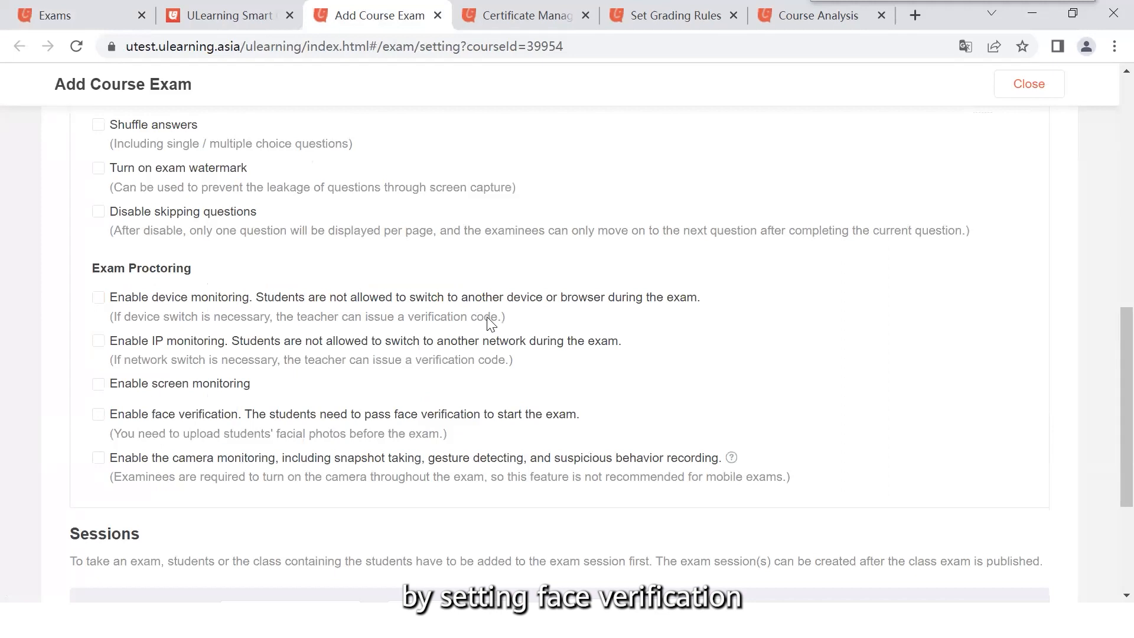
pyautogui.scroll(-2, 451, 349)
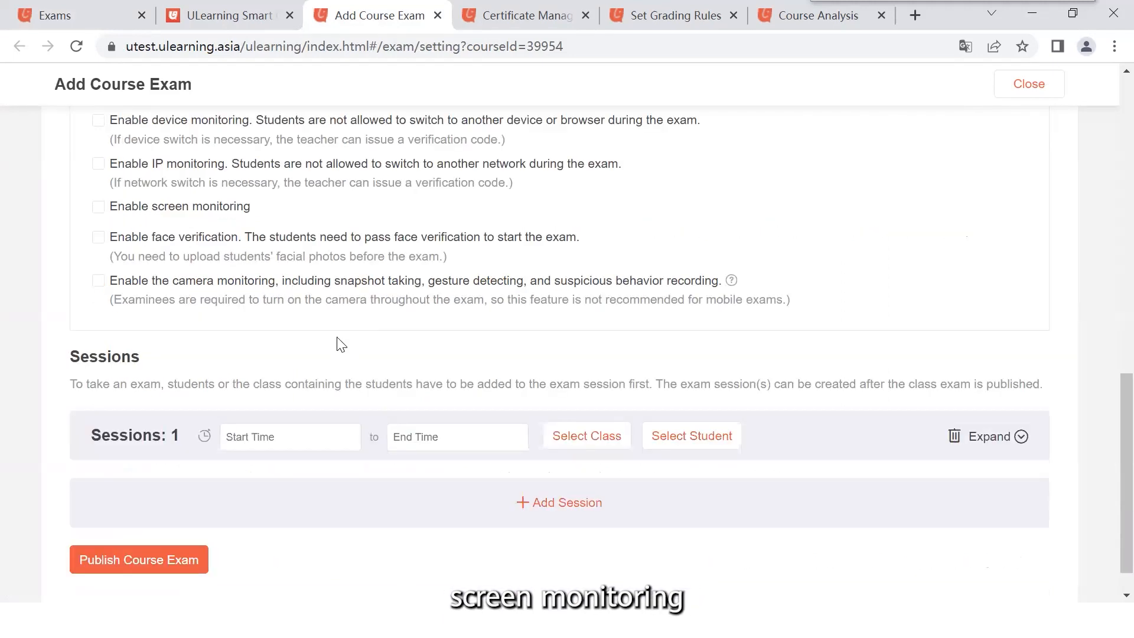
pyautogui.scroll(1, 394, 344)
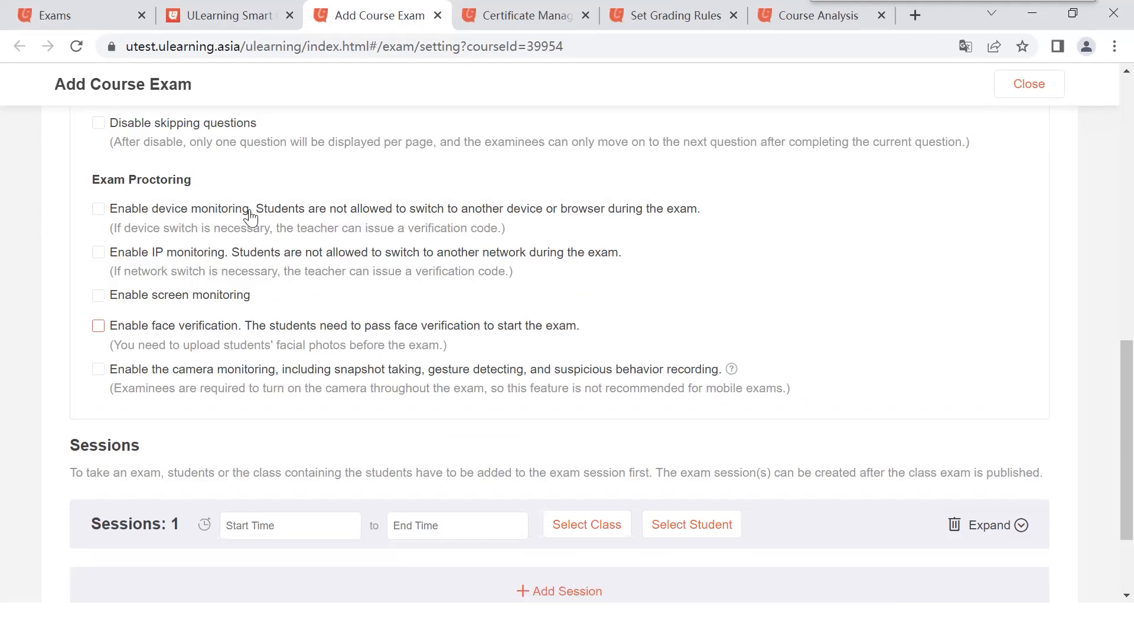
pyautogui.click(55, 15)
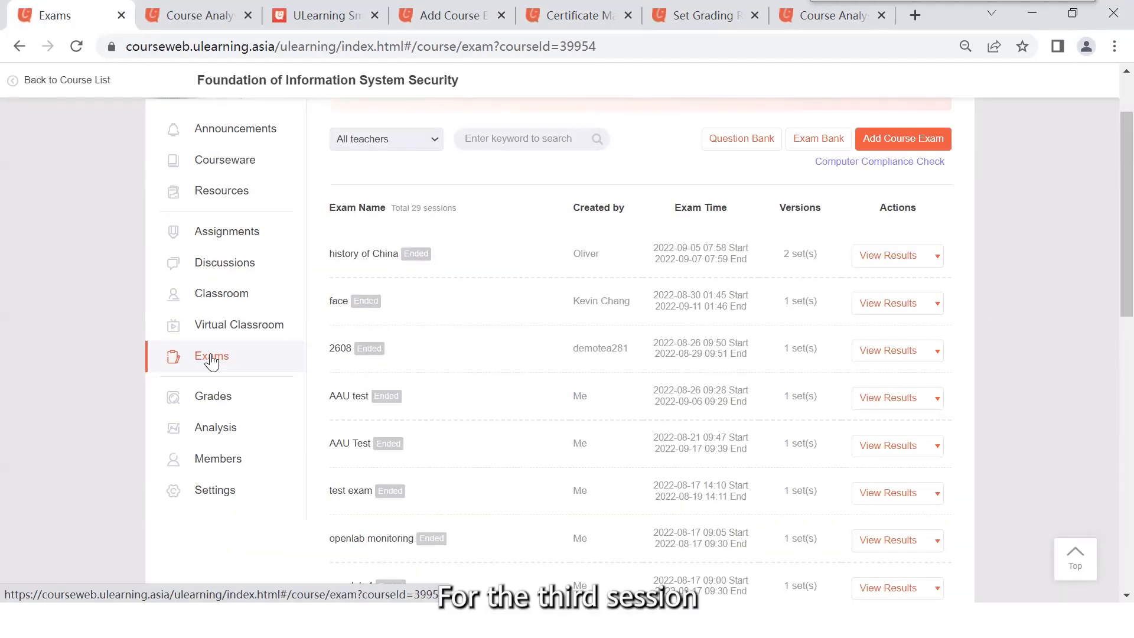
# Step: View course grades, certificate management and grading rules, returning to Course Grading
pyautogui.click(229, 399)
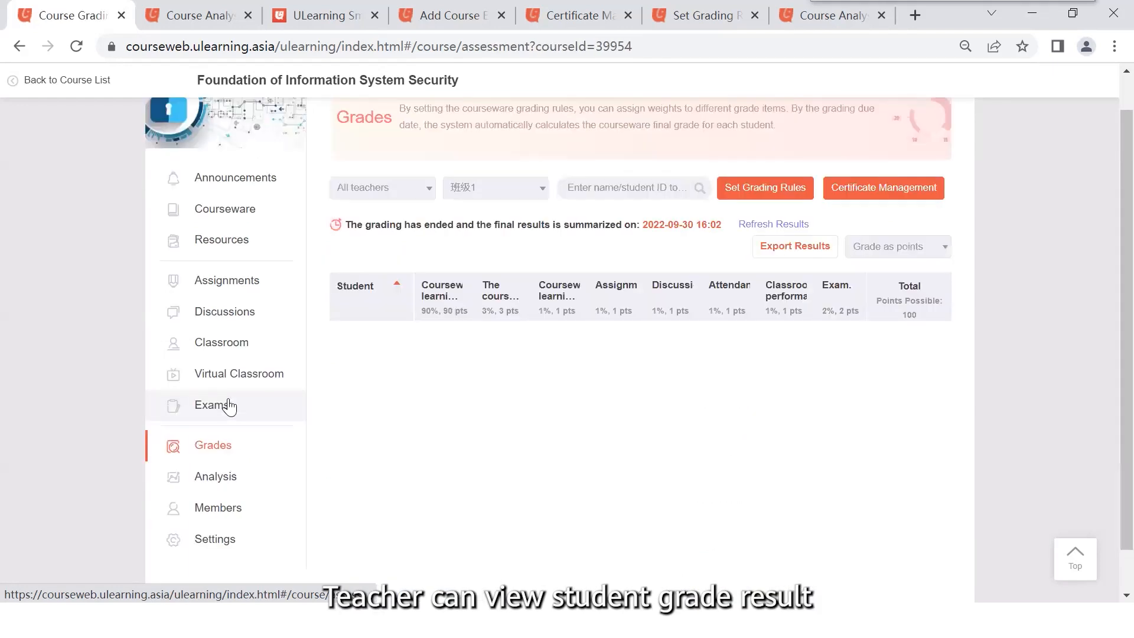
pyautogui.click(576, 15)
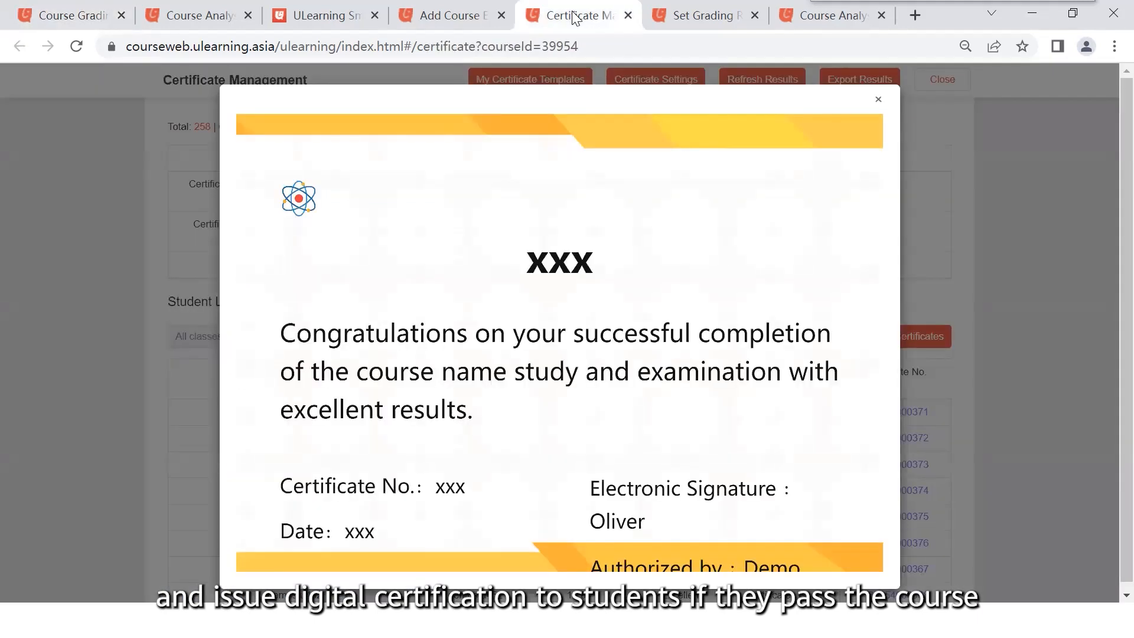
pyautogui.click(694, 21)
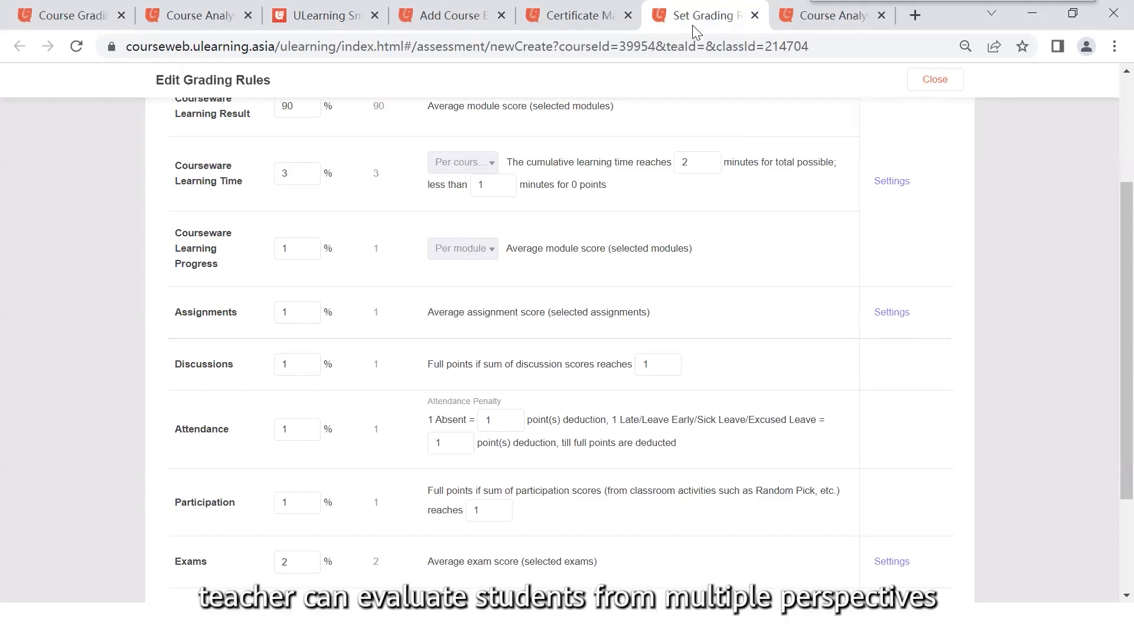
pyautogui.scroll(-1, 642, 284)
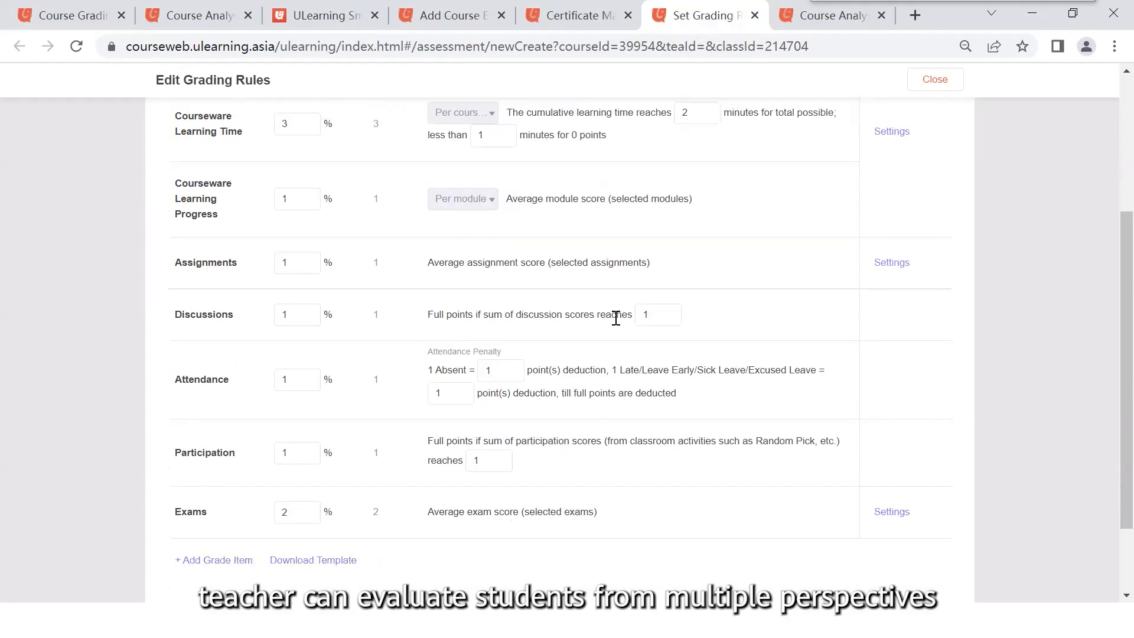
pyautogui.scroll(-1, 620, 310)
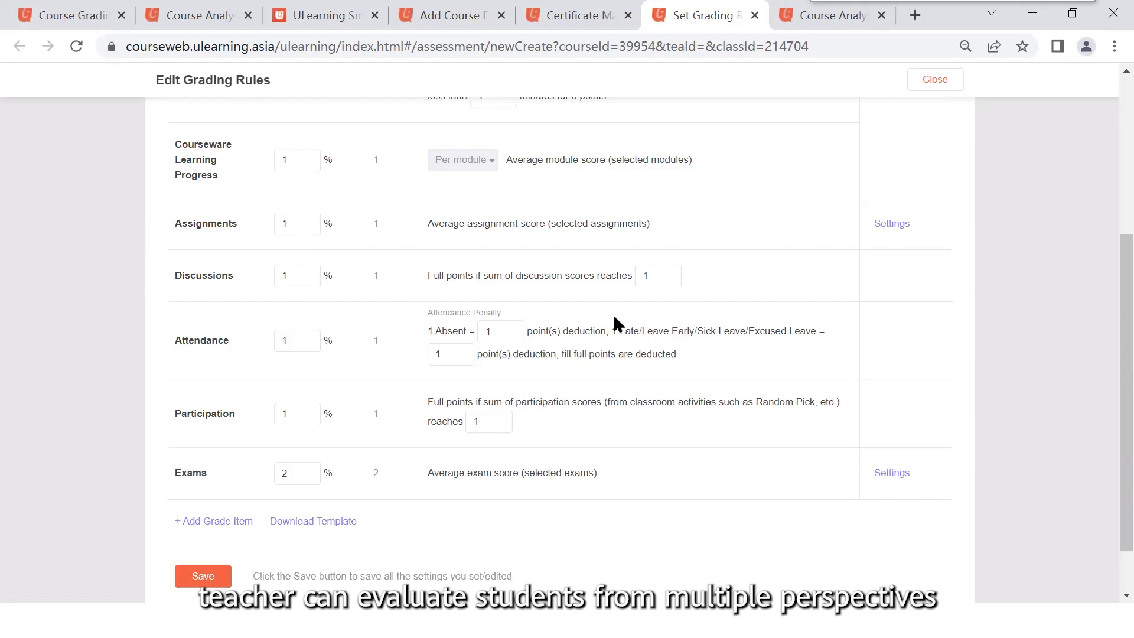
pyautogui.click(66, 16)
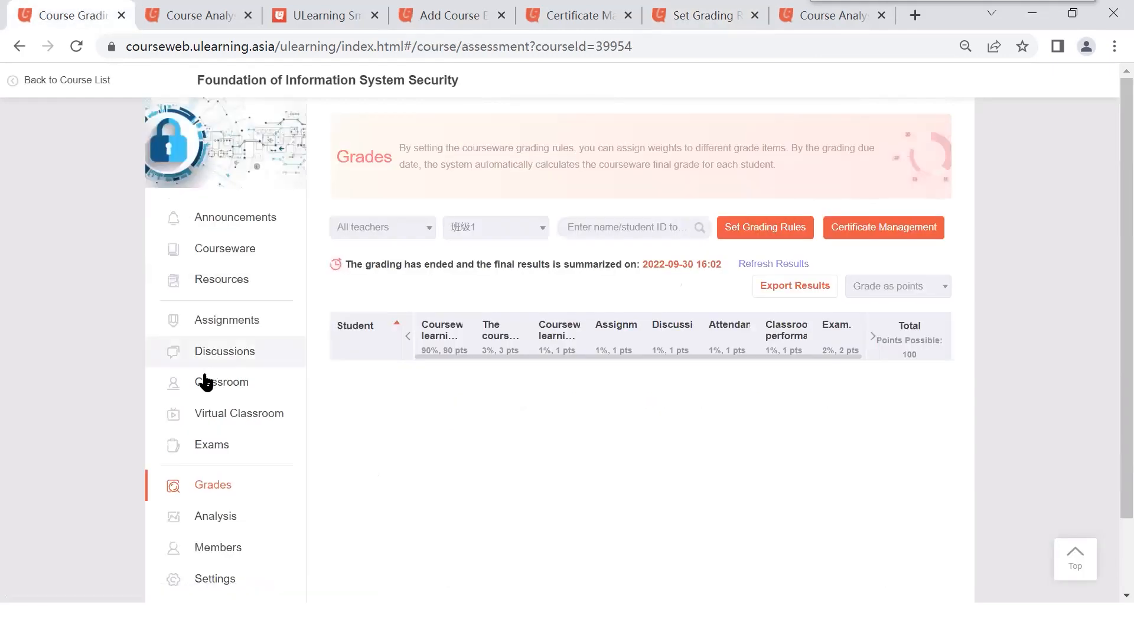
pyautogui.scroll(-1, 213, 336)
pyautogui.scroll(-1, 213, 337)
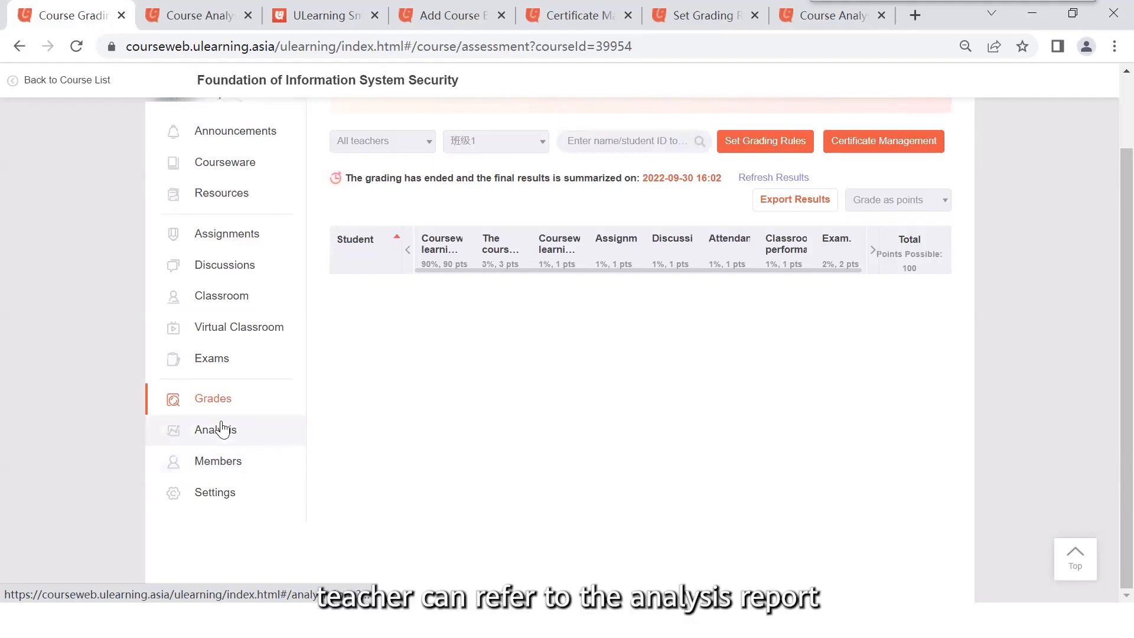
# Step: Bring up the Foundation of Information System Security course data analysis report
pyautogui.click(185, 19)
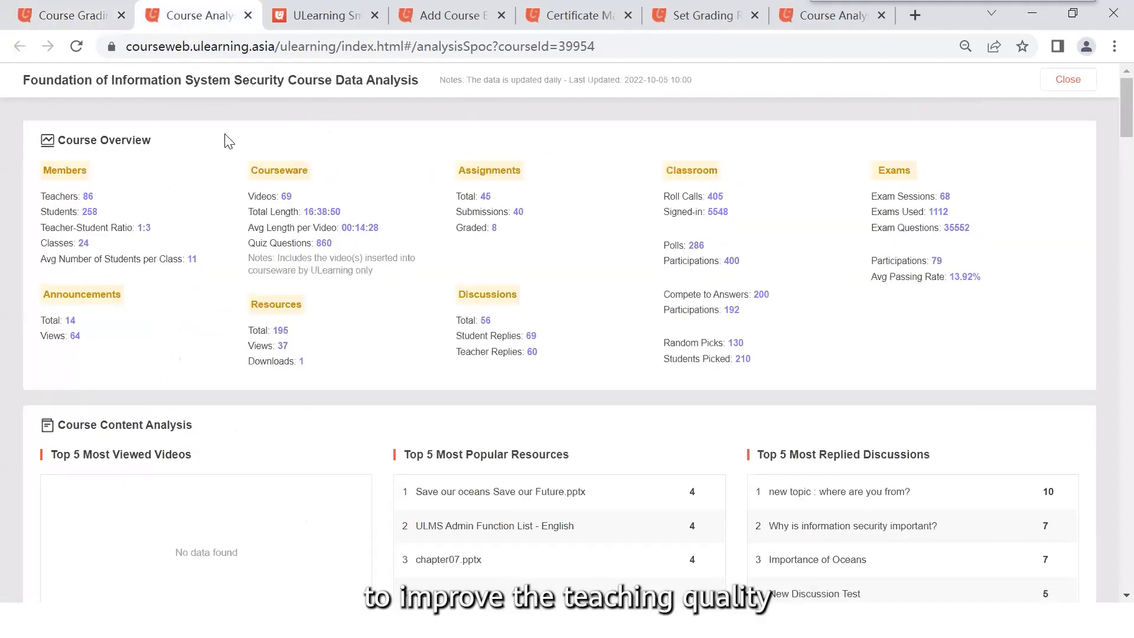